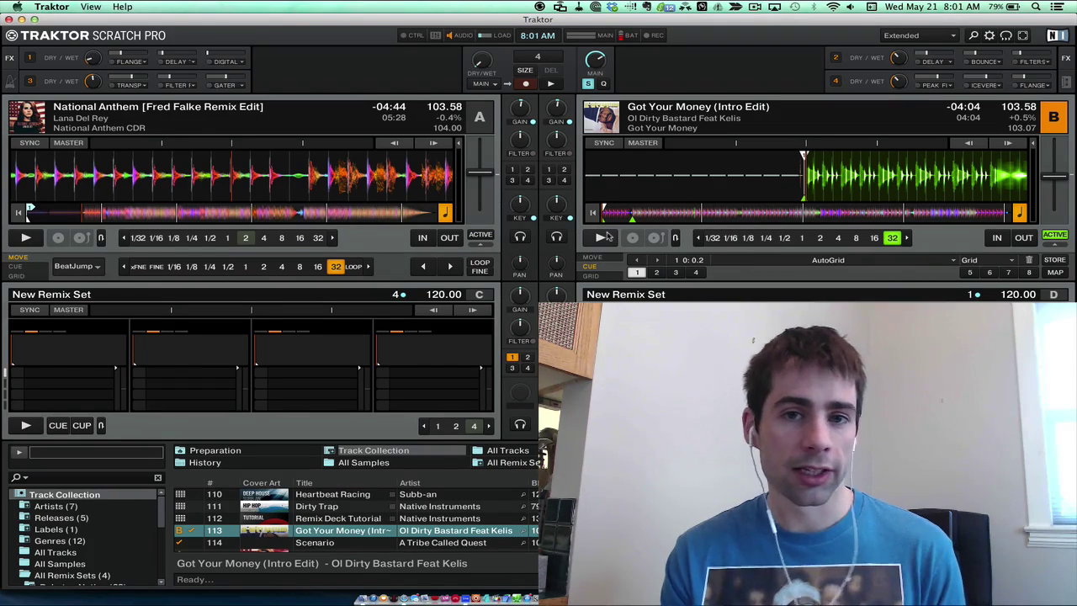
Play deck B past its intro, release the 32-beat loop, and pause at -03:44.
{"action": "left_click", "coordinate": [602, 237]}
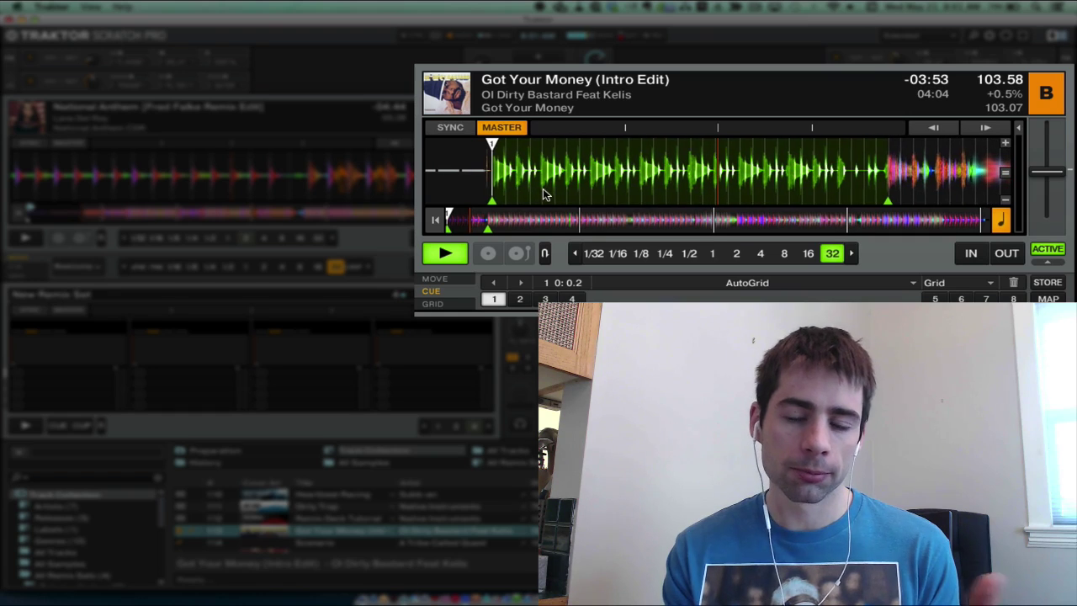
{"action": "left_click", "coordinate": [831, 253]}
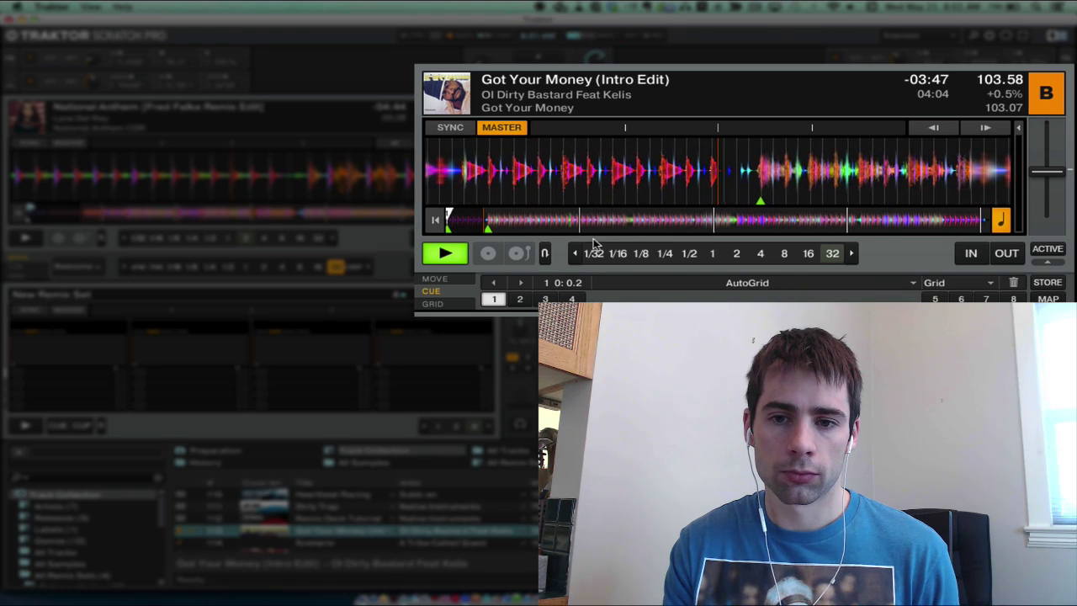
{"action": "left_click", "coordinate": [444, 256]}
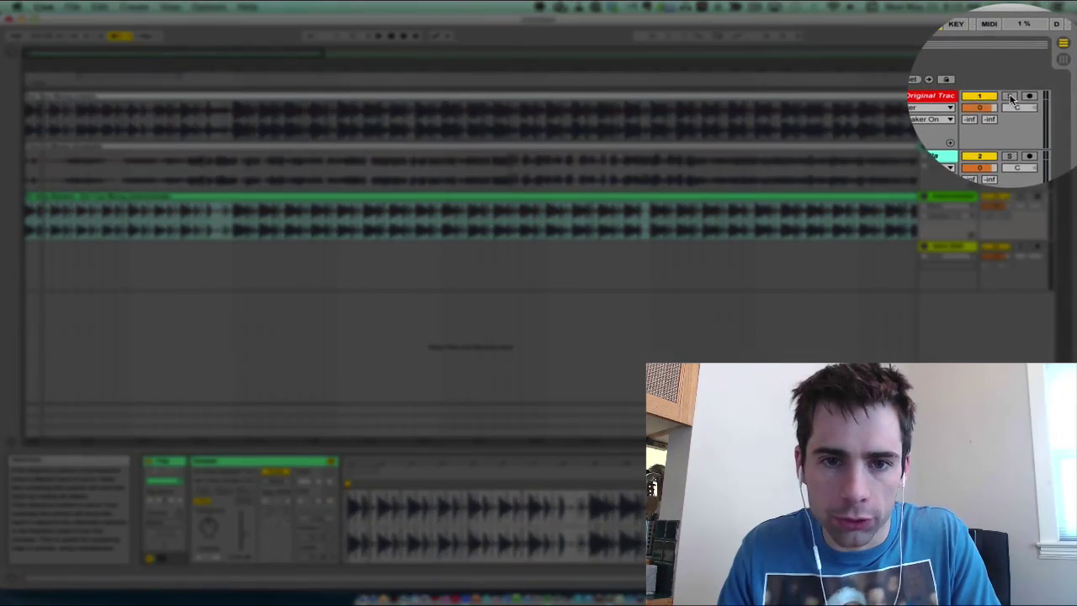
Solo and audition the Original, Acapella, then Instrumental tracks in turn, ending on Instrumental.
{"action": "left_click", "coordinate": [1011, 99]}
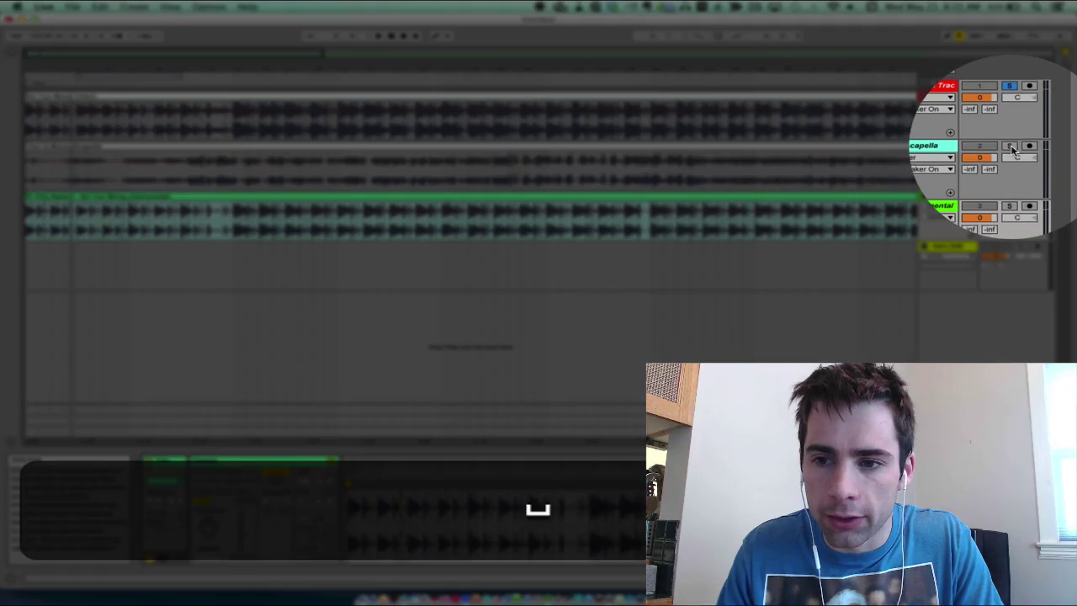
{"action": "left_click", "coordinate": [1011, 147]}
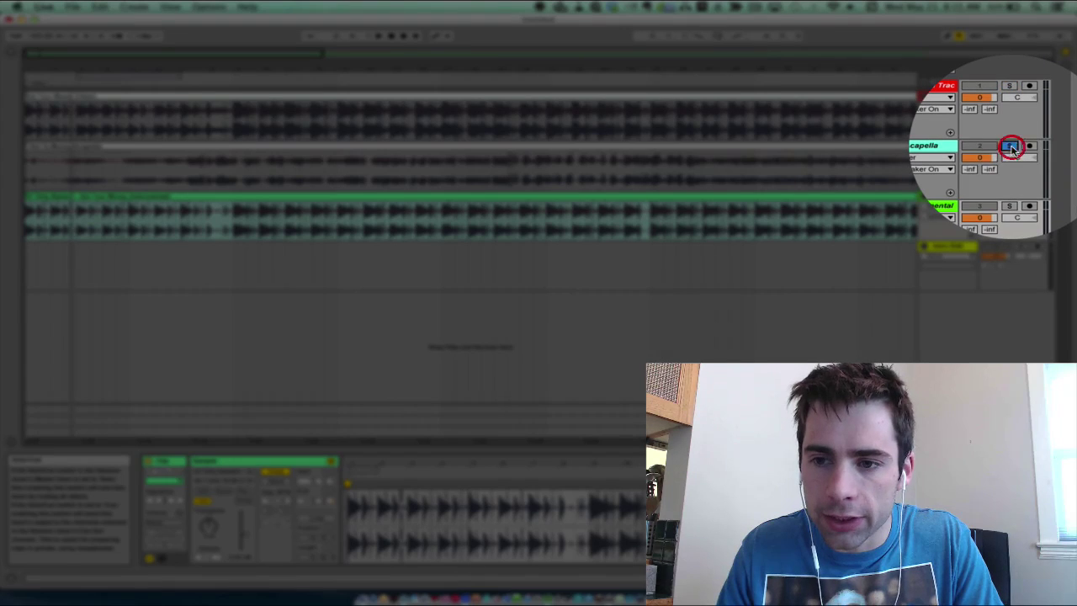
{"action": "key", "text": "space"}
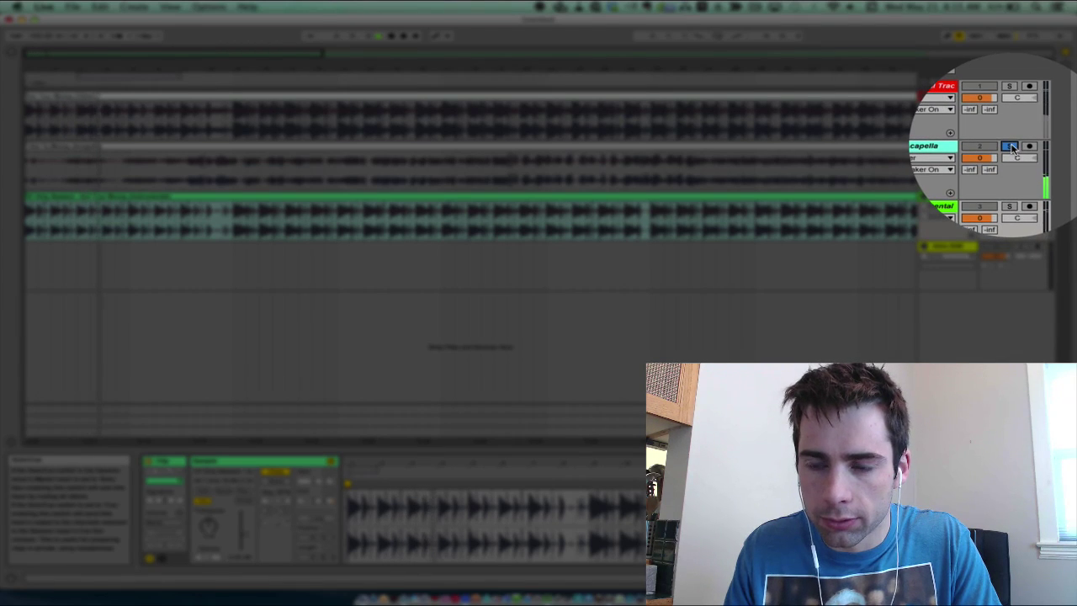
{"action": "left_click", "coordinate": [1011, 196]}
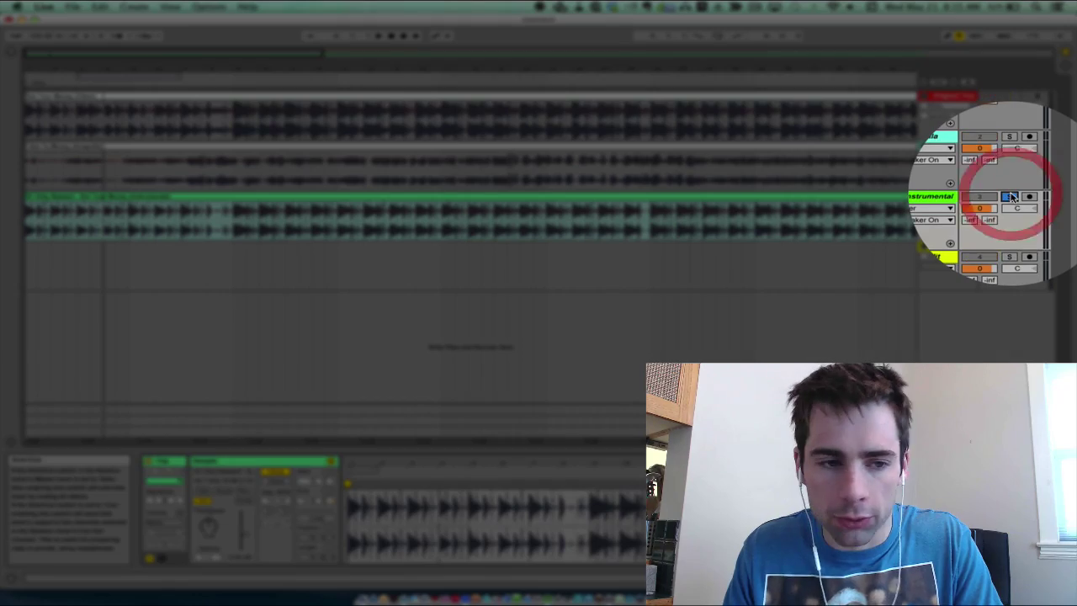
{"action": "key", "text": "space"}
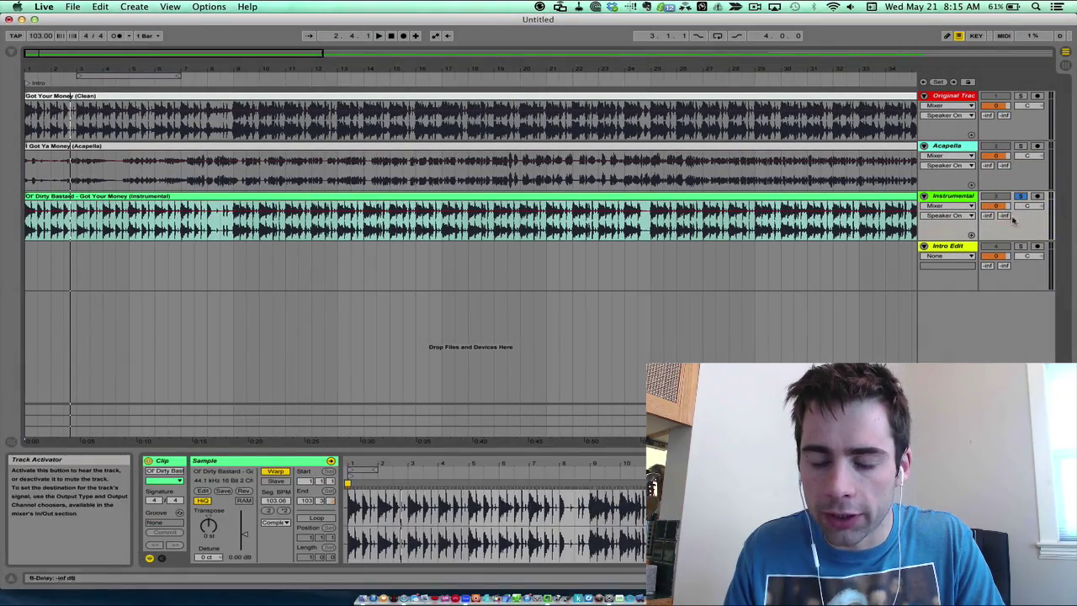
Turn off the Instrumental track's solo.
{"action": "left_click", "coordinate": [1021, 196]}
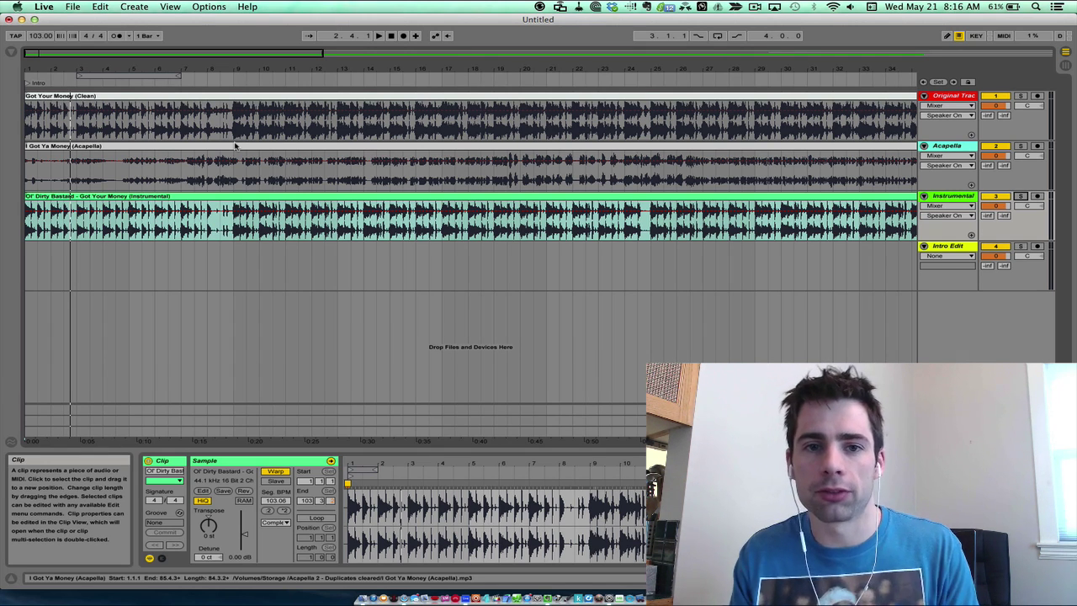
Split off the instrumental's first eight bars and move them onto the Intro Edit track.
{"action": "left_click", "coordinate": [233, 217], "text": "shift"}
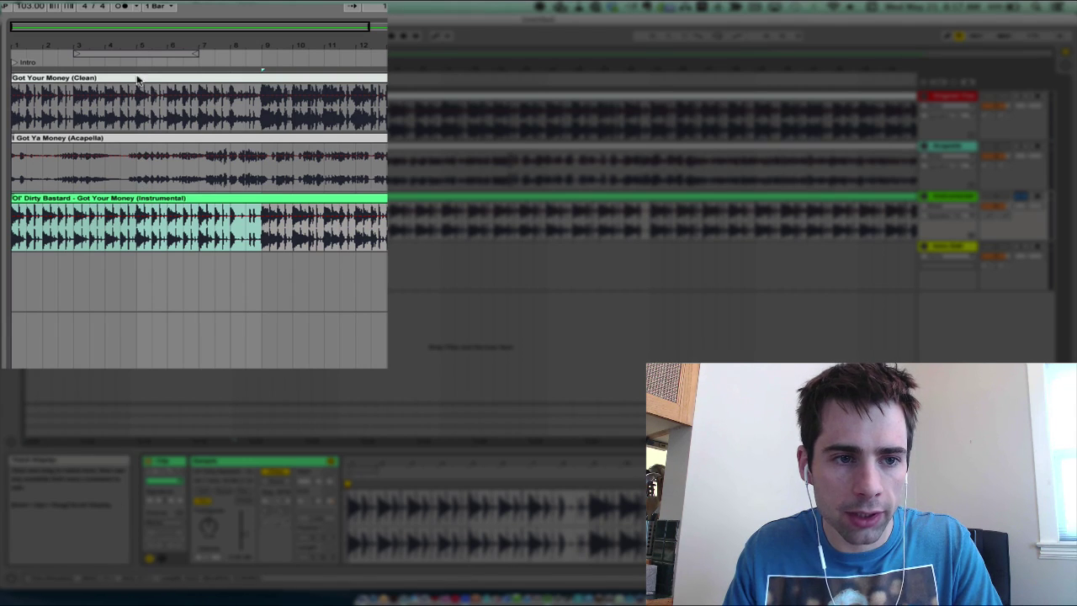
{"action": "left_click", "coordinate": [145, 168]}
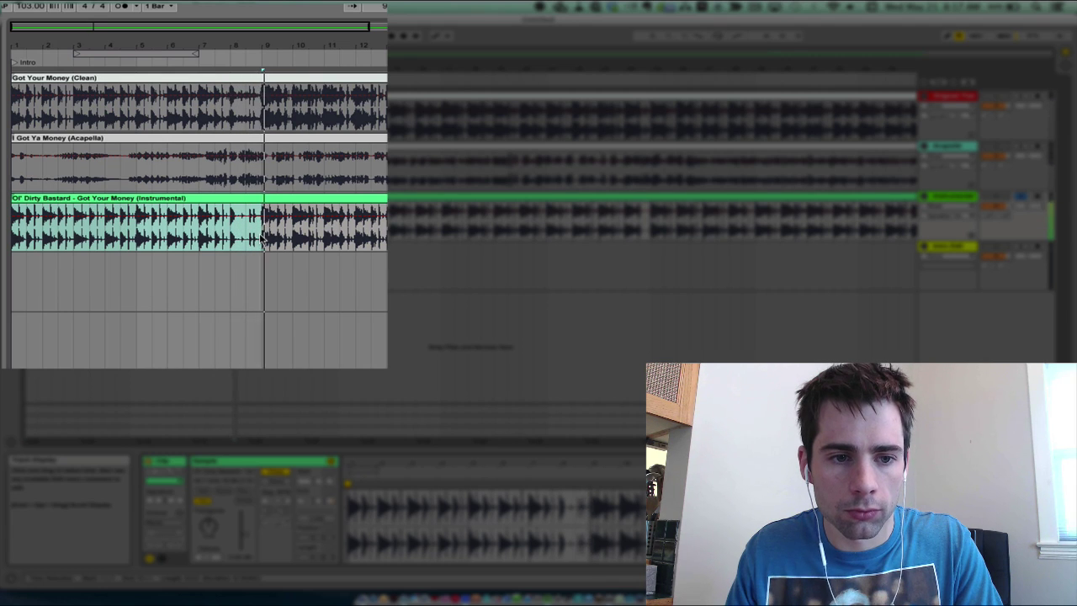
{"action": "key", "text": "space"}
{"action": "left_click_drag", "start_coordinate": [261, 240], "coordinate": [12, 240]}
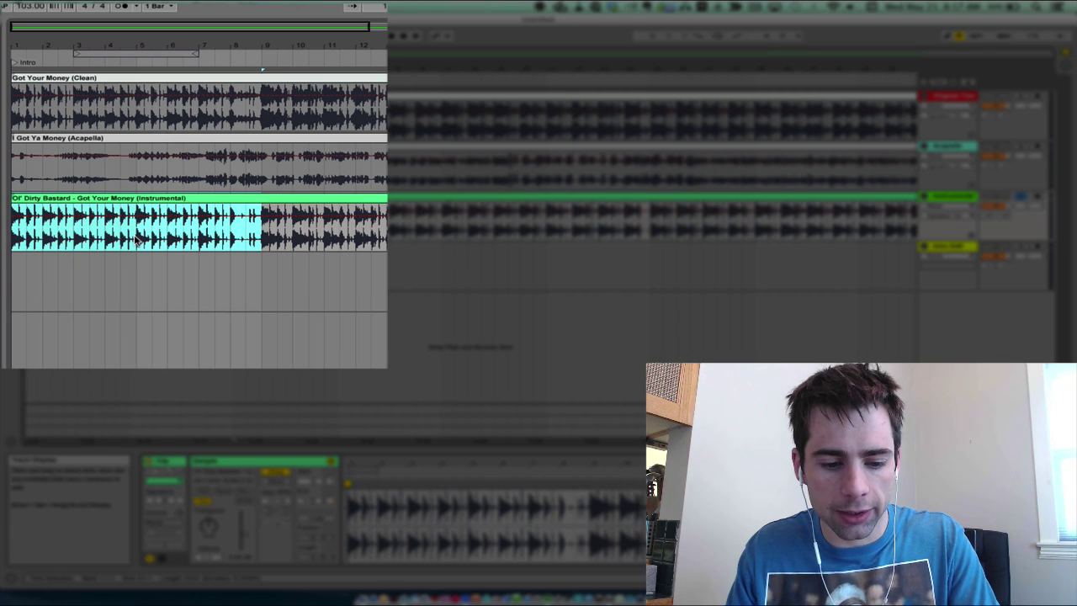
{"action": "key", "text": "super+e"}
{"action": "left_click", "coordinate": [172, 200]}
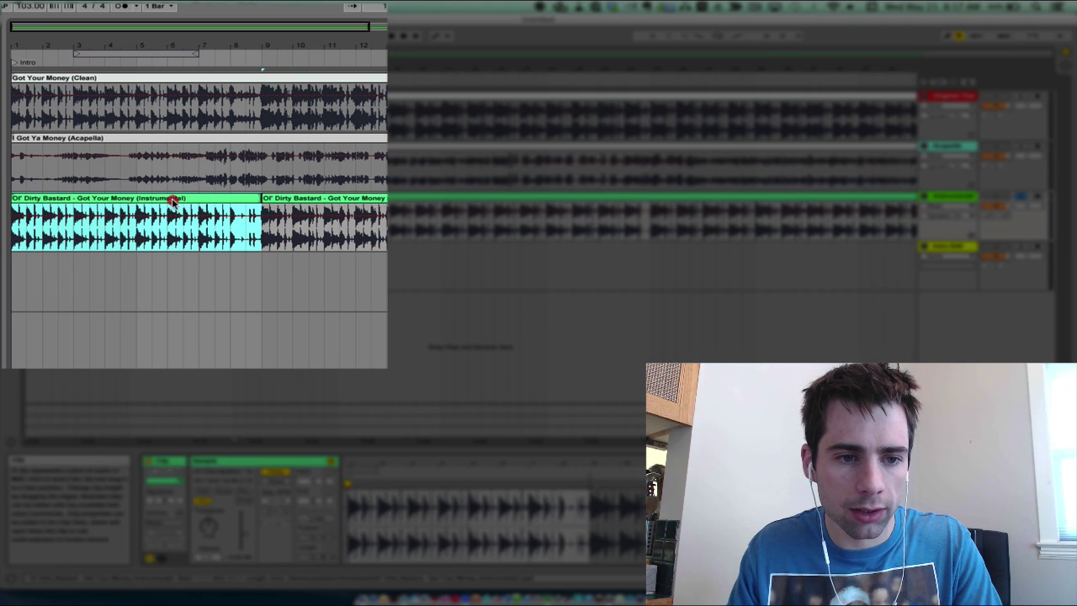
{"action": "left_click_drag", "start_coordinate": [173, 201], "coordinate": [159, 272]}
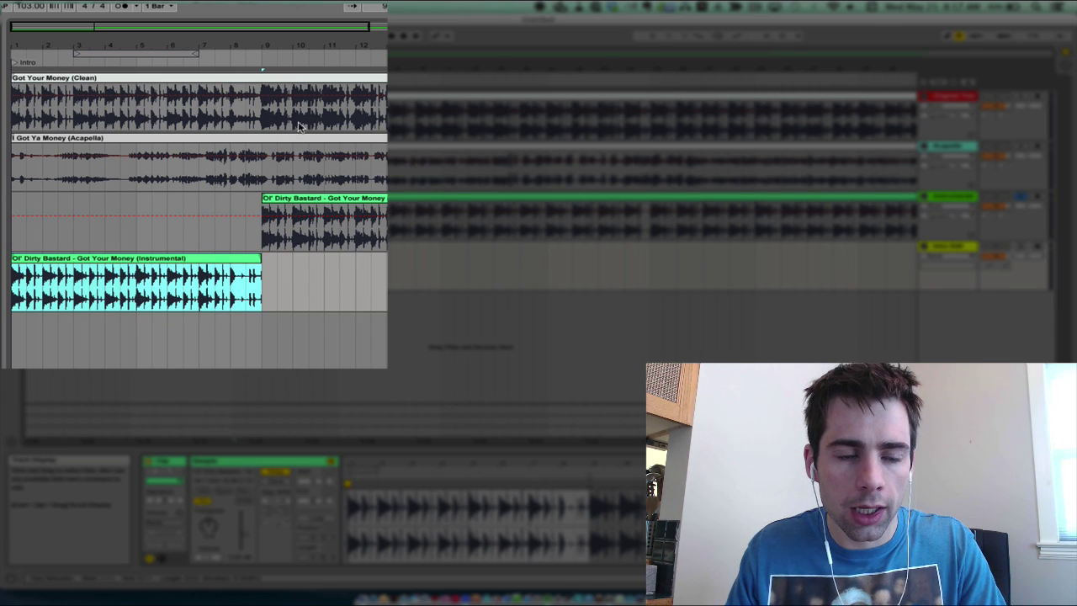
Split the Clean clip at bar 9 and move the remainder onto Intro Edit.
{"action": "left_click", "coordinate": [264, 125]}
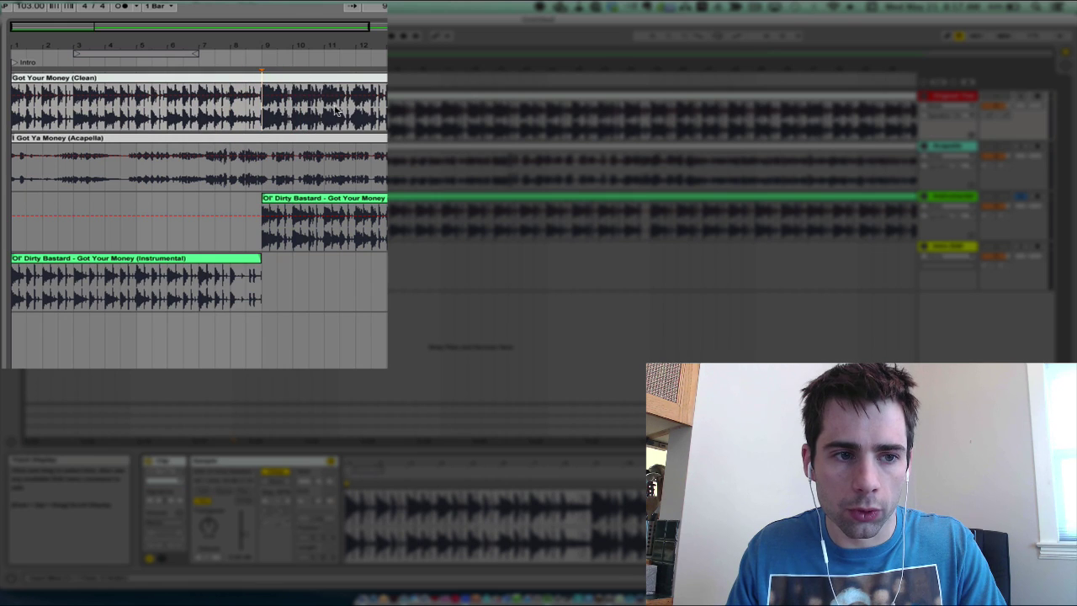
{"action": "left_click", "coordinate": [327, 80]}
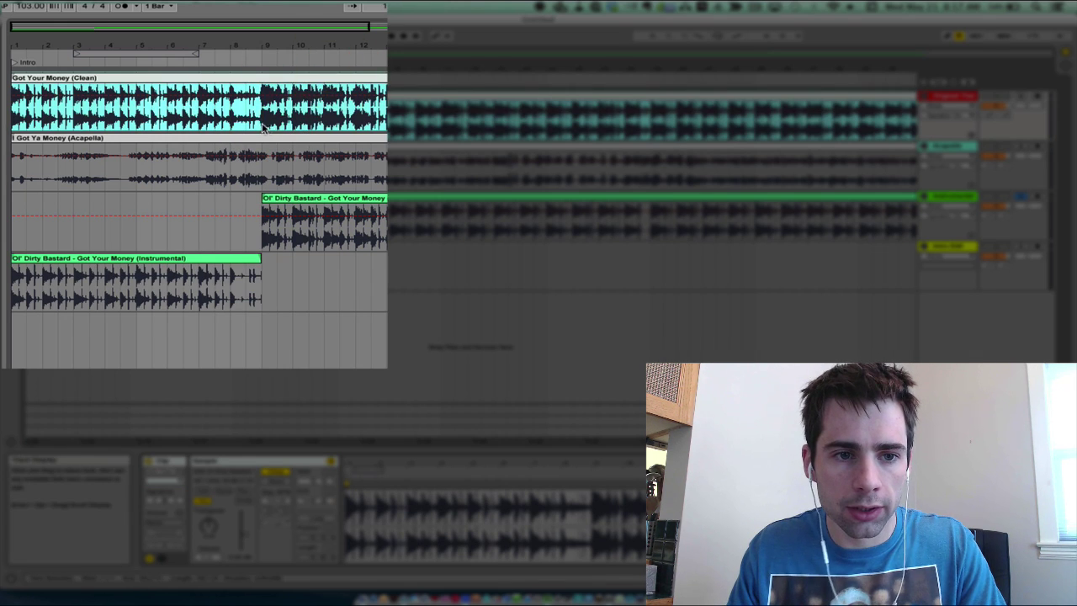
{"action": "left_click", "coordinate": [261, 124]}
{"action": "key", "text": "super+e"}
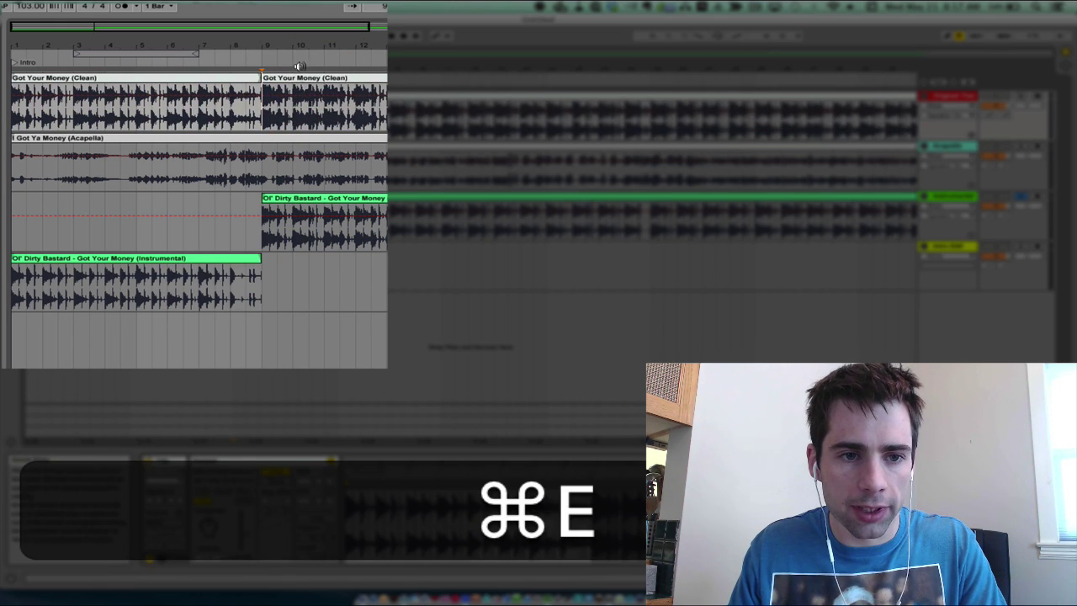
{"action": "left_click", "coordinate": [1021, 98]}
{"action": "left_click", "coordinate": [259, 60]}
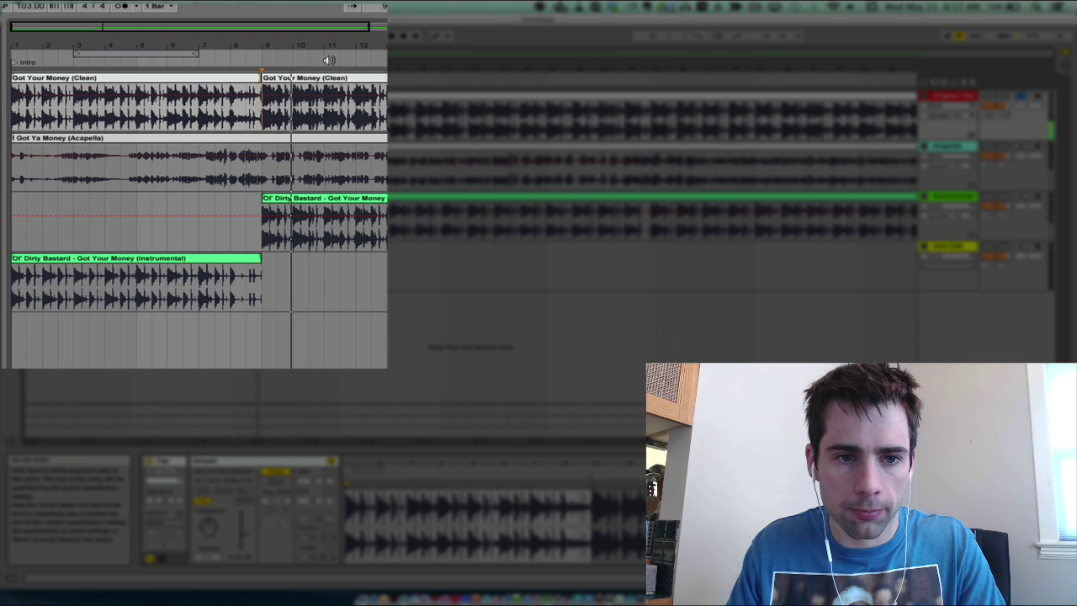
{"action": "key", "text": "space"}
{"action": "left_click", "coordinate": [334, 77]}
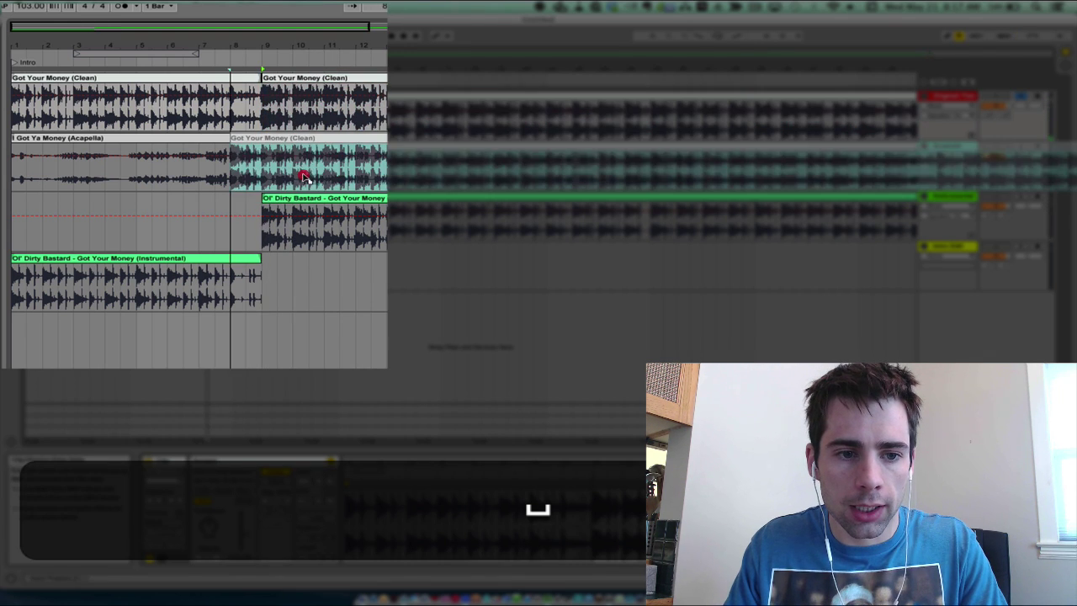
{"action": "left_click_drag", "start_coordinate": [304, 176], "coordinate": [329, 206]}
{"action": "left_click_drag", "start_coordinate": [328, 244], "coordinate": [326, 272]}
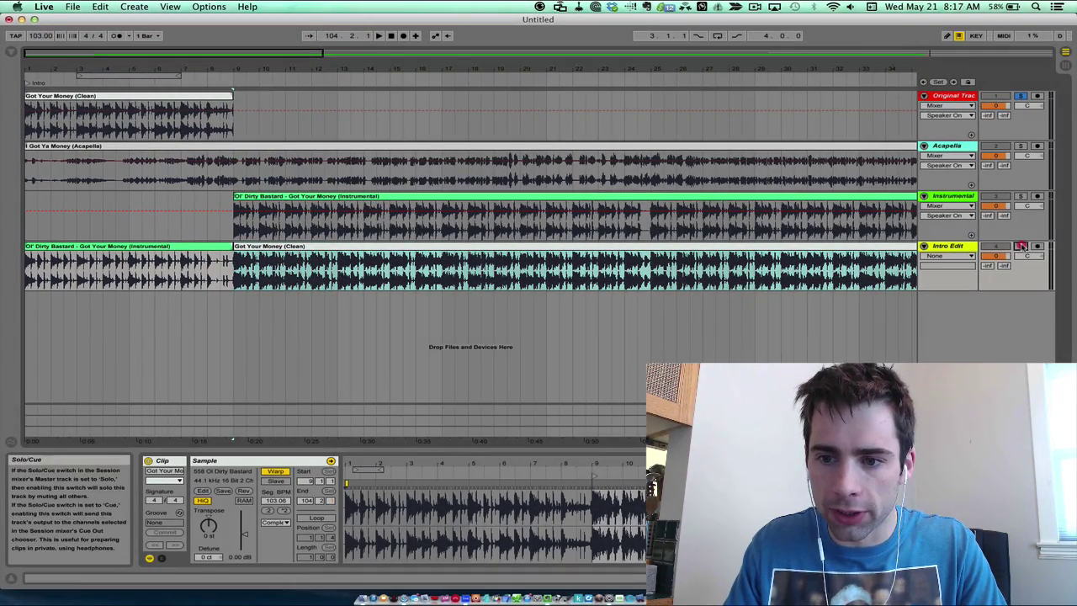
Play the arrangement from bar 1, jump to bar 5, then stop playback.
{"action": "left_click", "coordinate": [30, 72]}
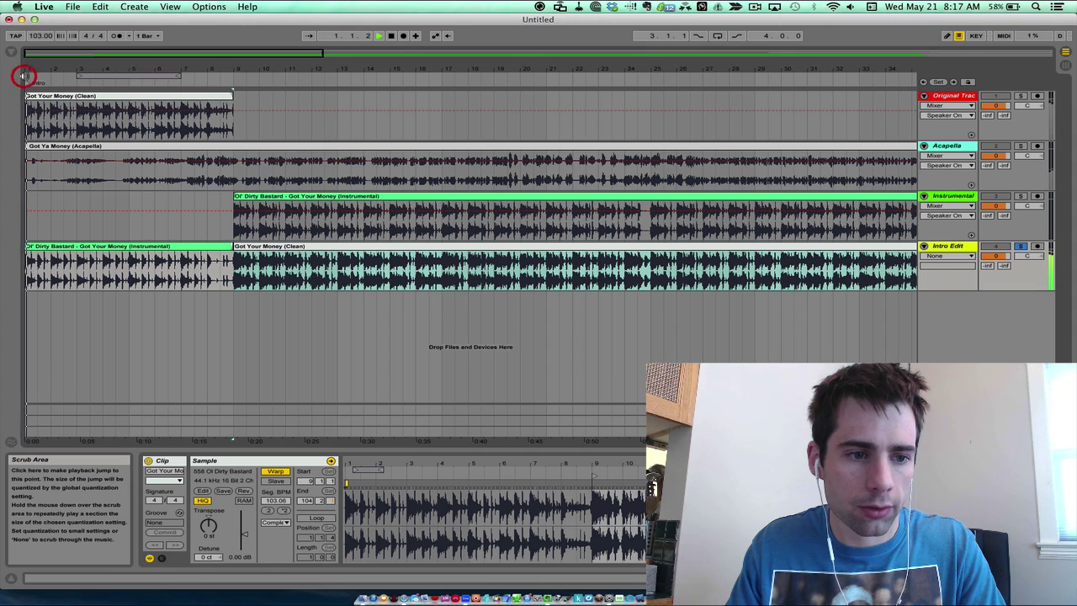
{"action": "left_click", "coordinate": [128, 76]}
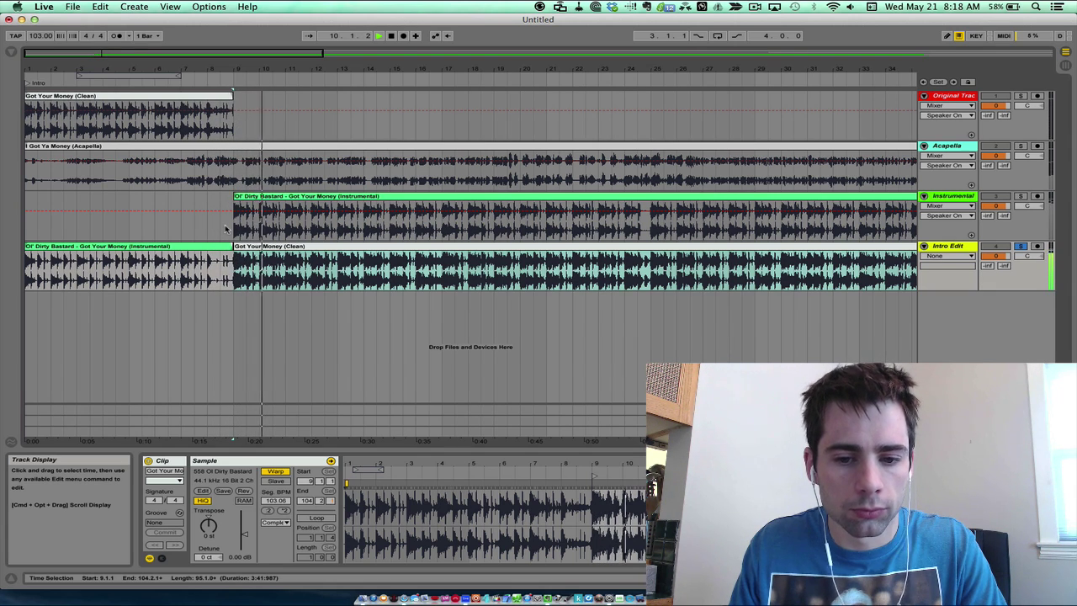
{"action": "key", "text": "space"}
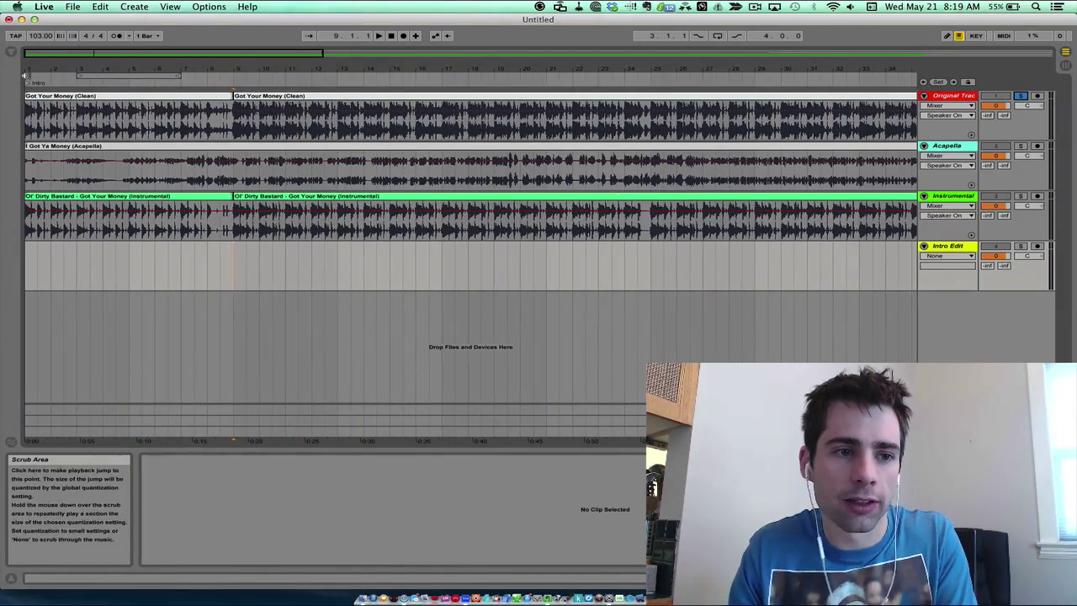
{"action": "key", "text": "space"}
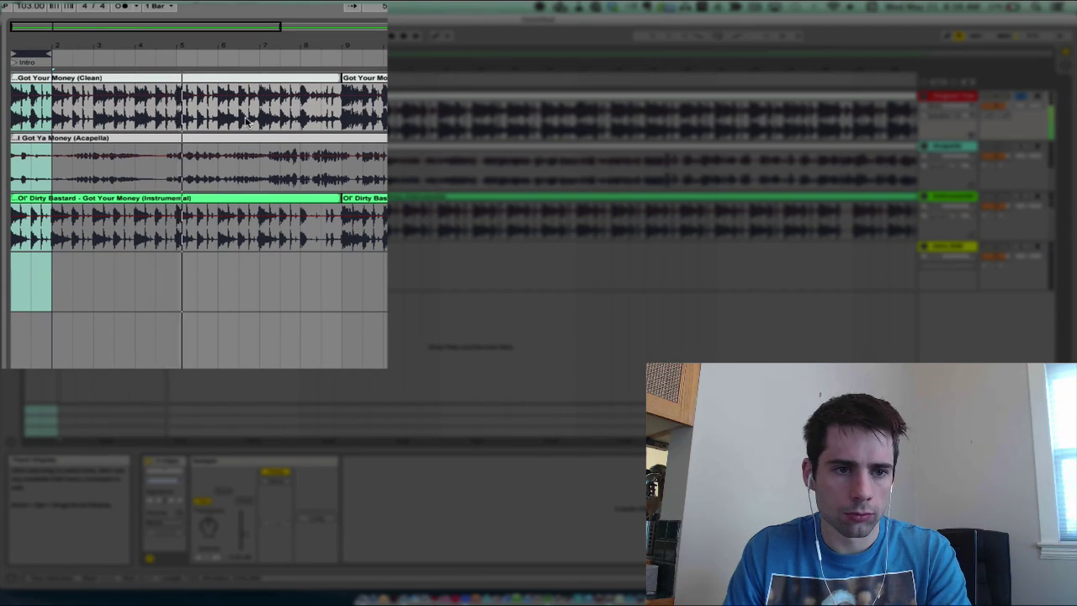
{"action": "key", "text": "space"}
{"action": "left_click_drag", "start_coordinate": [171, 46], "coordinate": [161, 125]}
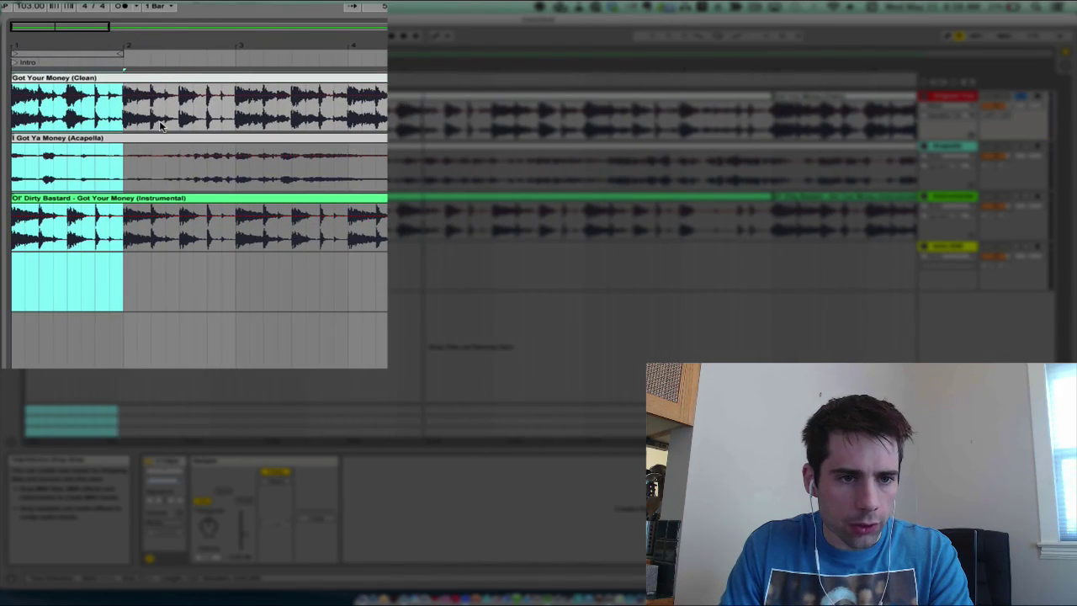
{"action": "left_click", "coordinate": [120, 62]}
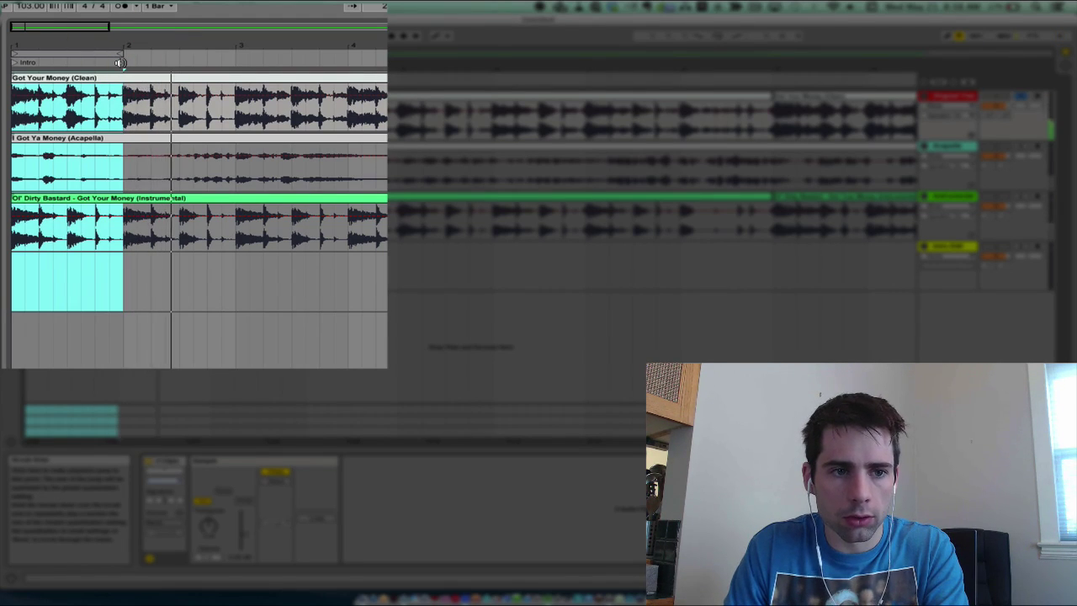
{"action": "left_click", "coordinate": [122, 63]}
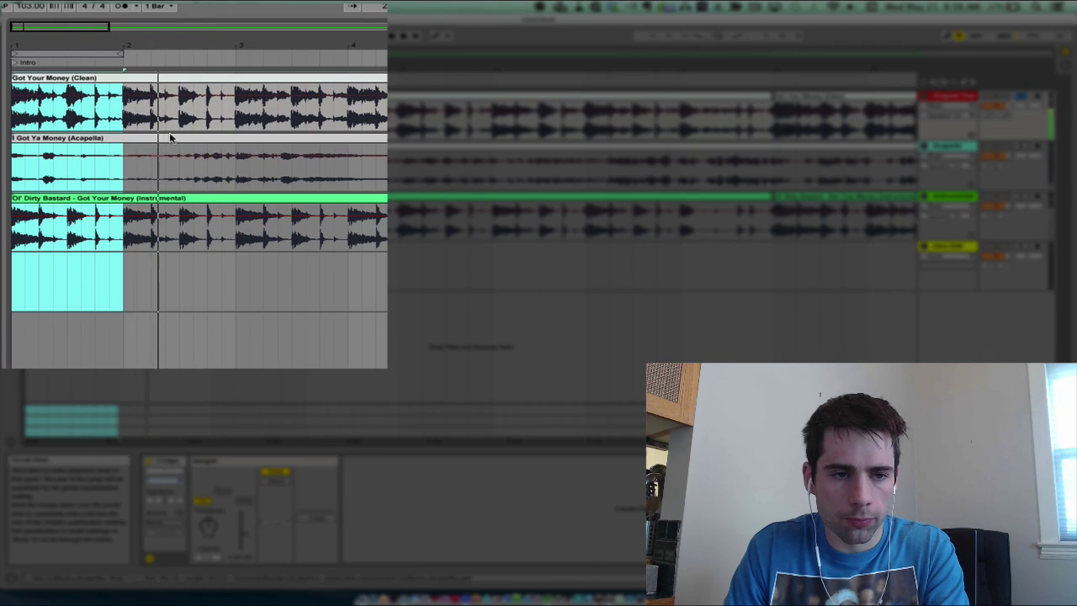
{"action": "key", "text": "space"}
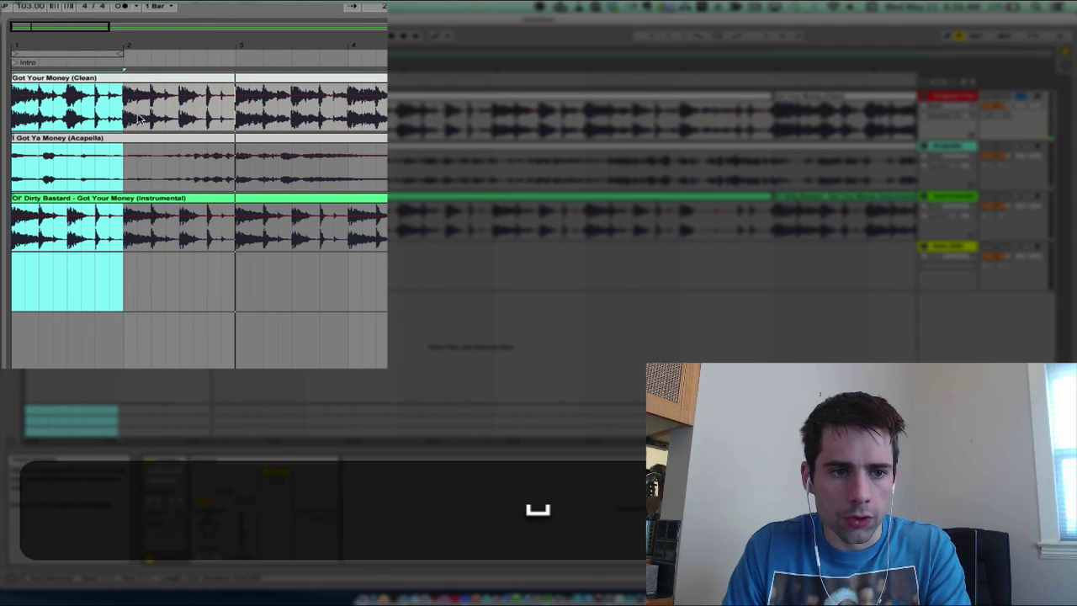
Split bar 2 of the Clean clip and place it on Intro Edit at bar 1.
{"action": "left_click_drag", "start_coordinate": [125, 127], "coordinate": [232, 132]}
{"action": "key", "text": "super+l"}
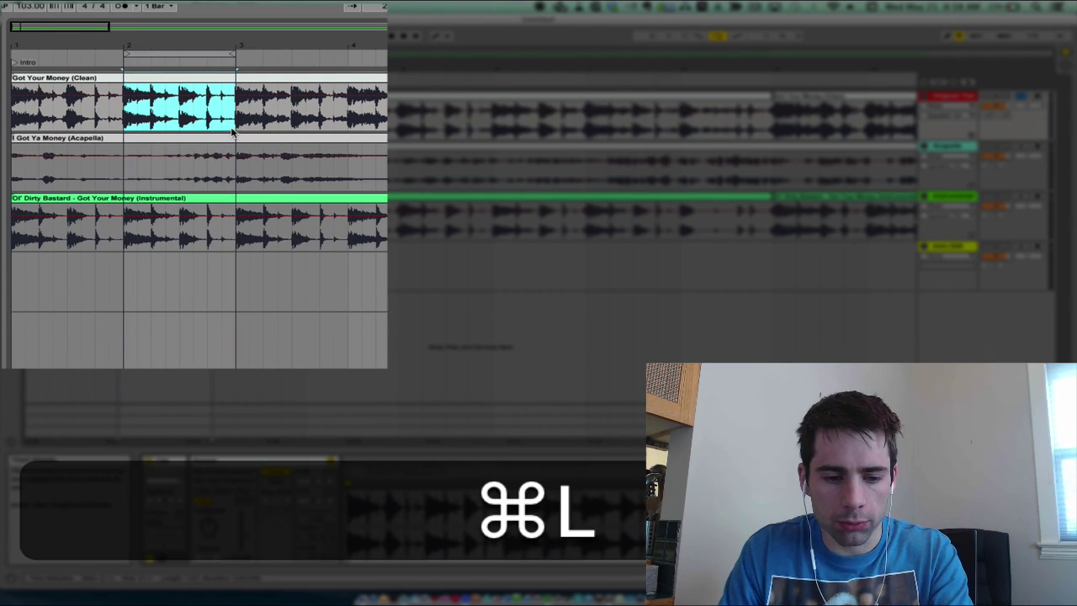
{"action": "key", "text": "super+e"}
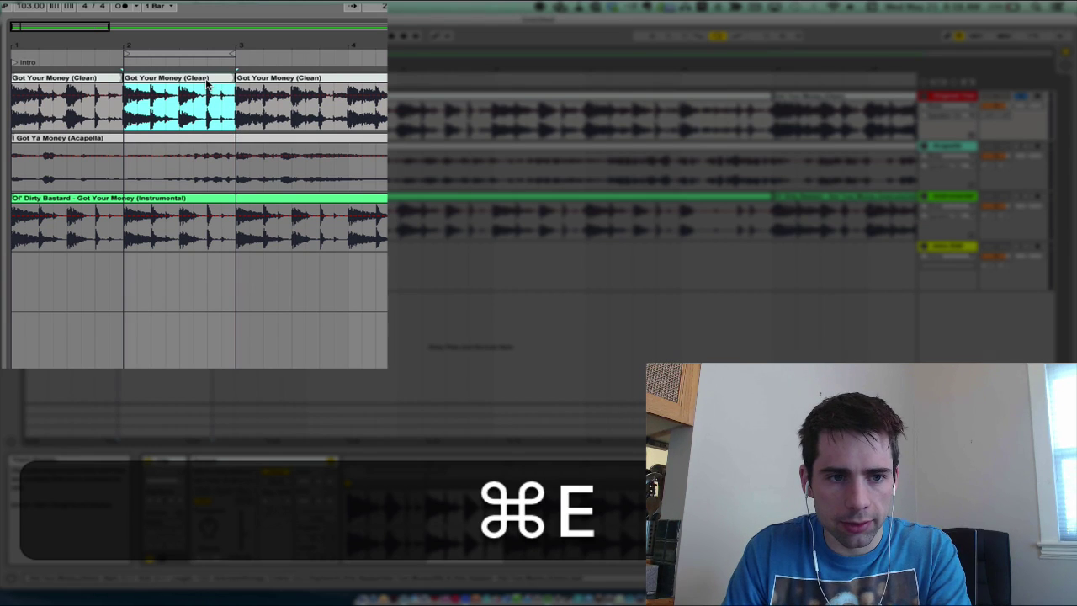
{"action": "left_click_drag", "start_coordinate": [206, 89], "coordinate": [99, 295]}
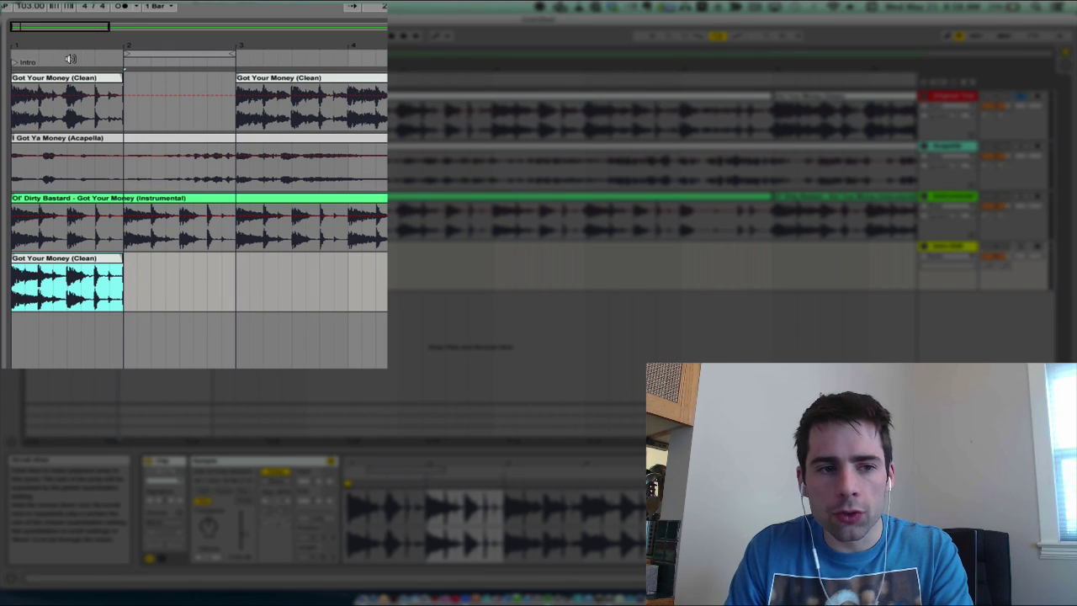
{"action": "left_click", "coordinate": [11, 53]}
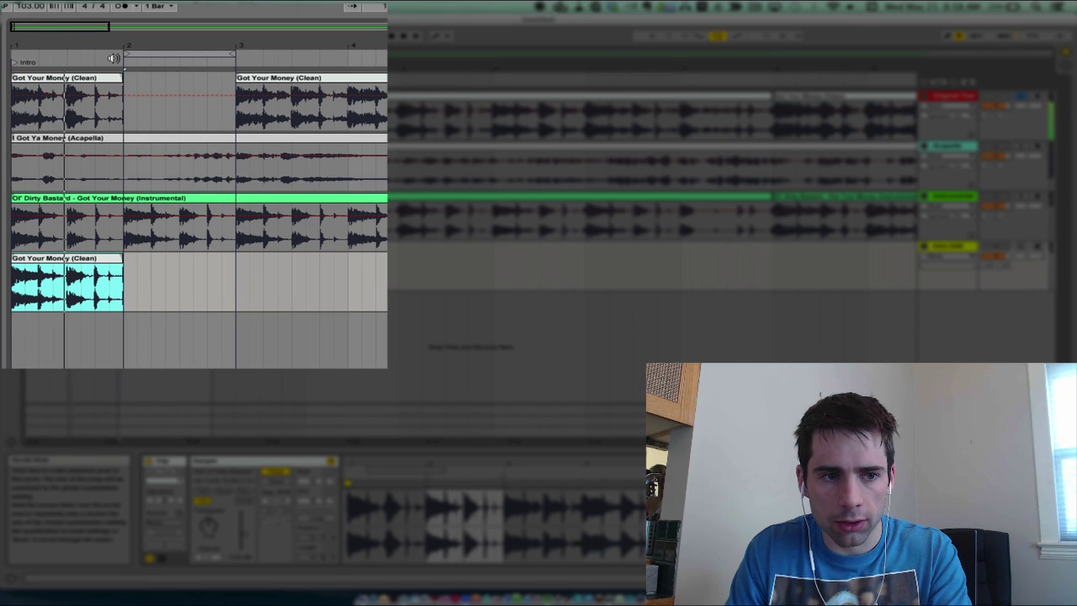
{"action": "key", "text": "space"}
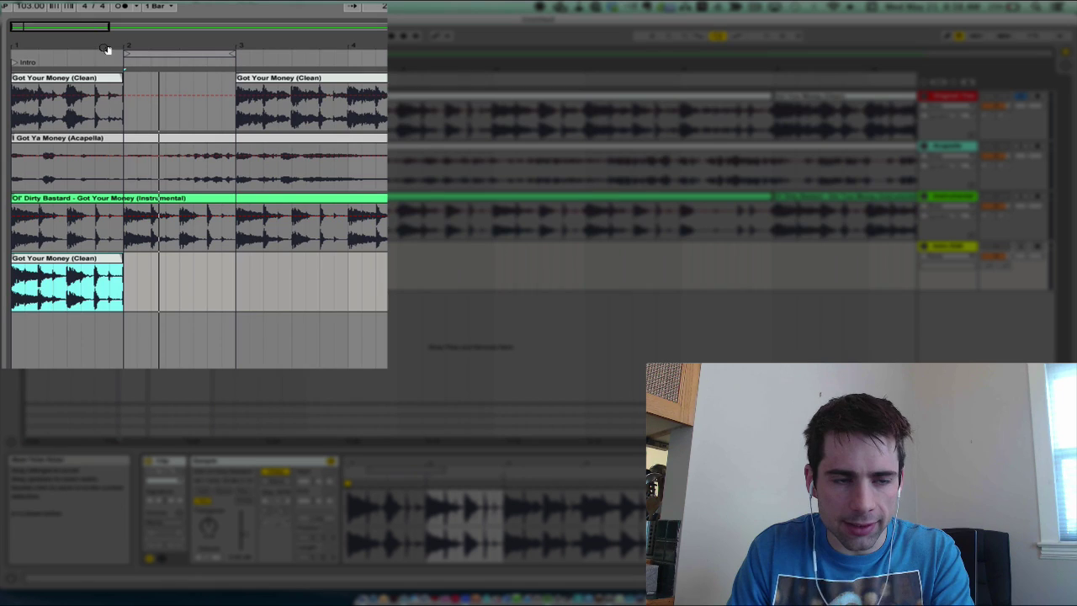
Split off the last beat of bar 1 and place it on Intro Edit at 1.4.
{"action": "left_click_drag", "start_coordinate": [106, 51], "coordinate": [93, 120]}
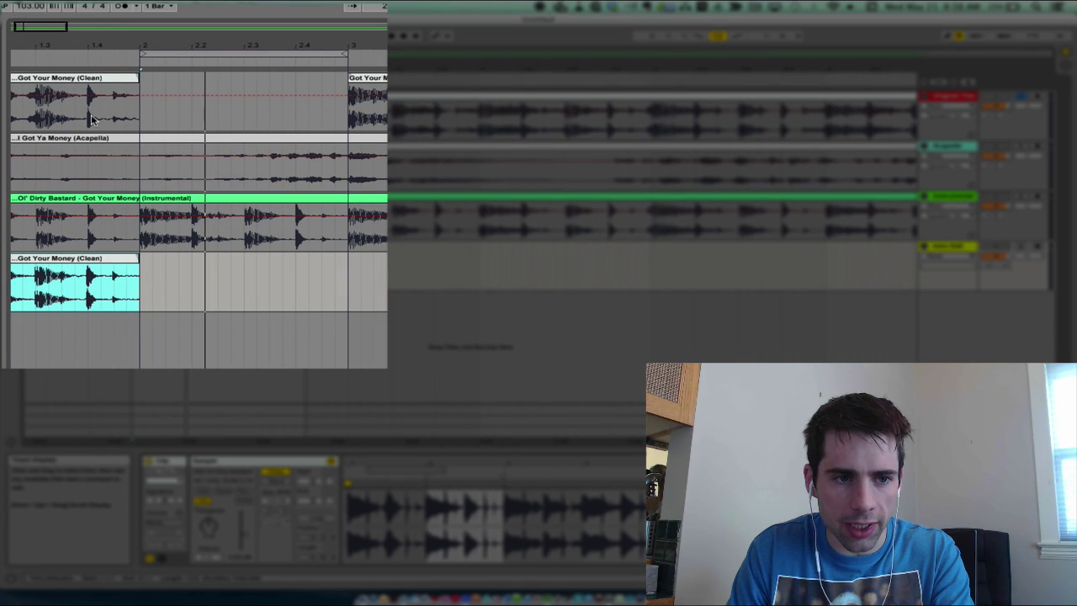
{"action": "left_click", "coordinate": [89, 115]}
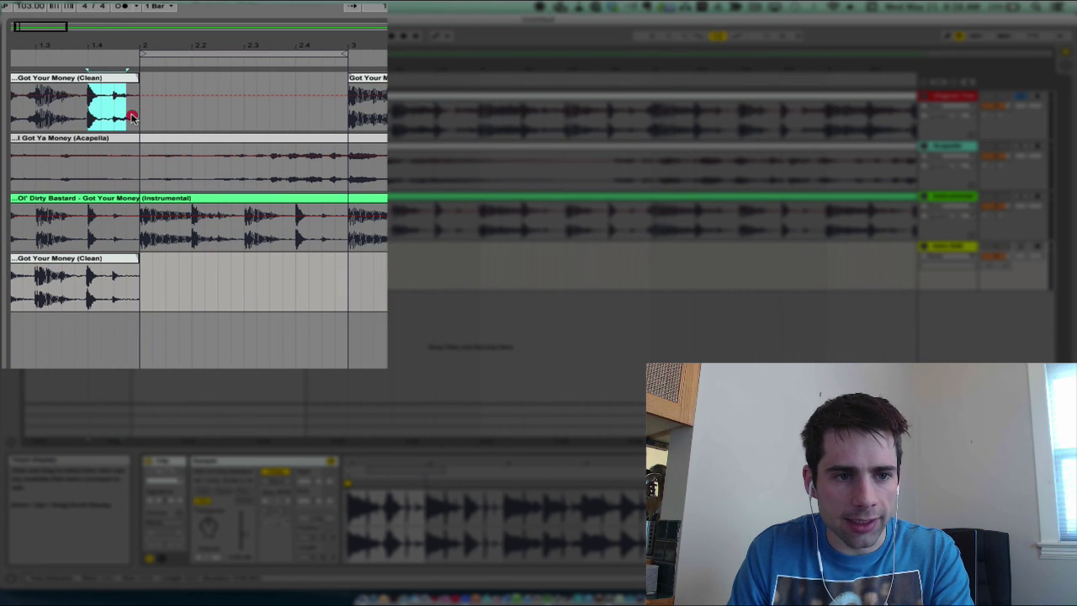
{"action": "left_click_drag", "start_coordinate": [137, 117], "coordinate": [137, 119]}
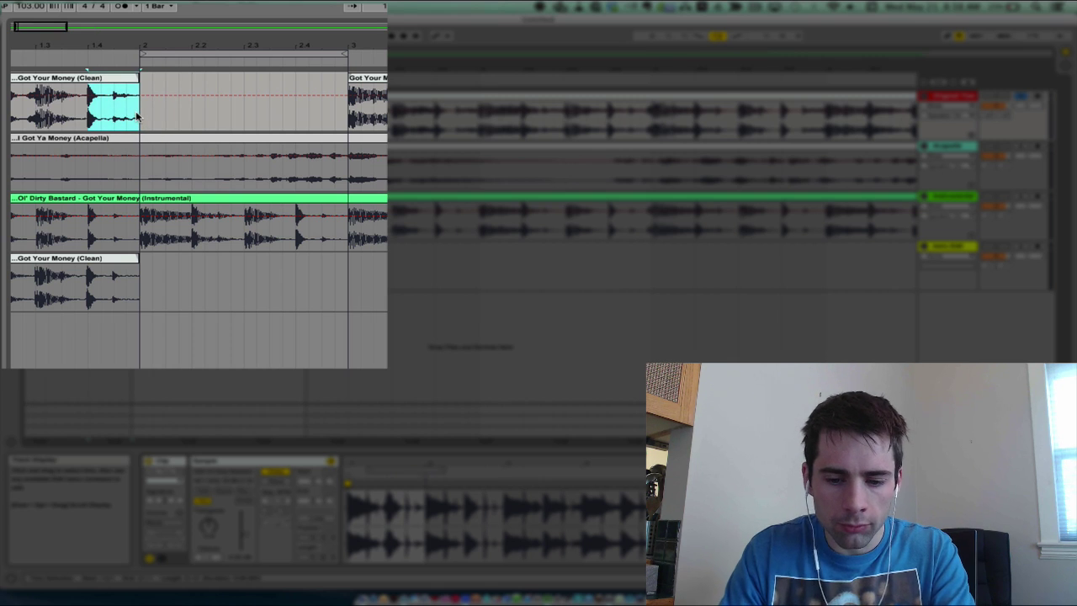
{"action": "key", "text": "super+l"}
{"action": "key", "text": "super"}
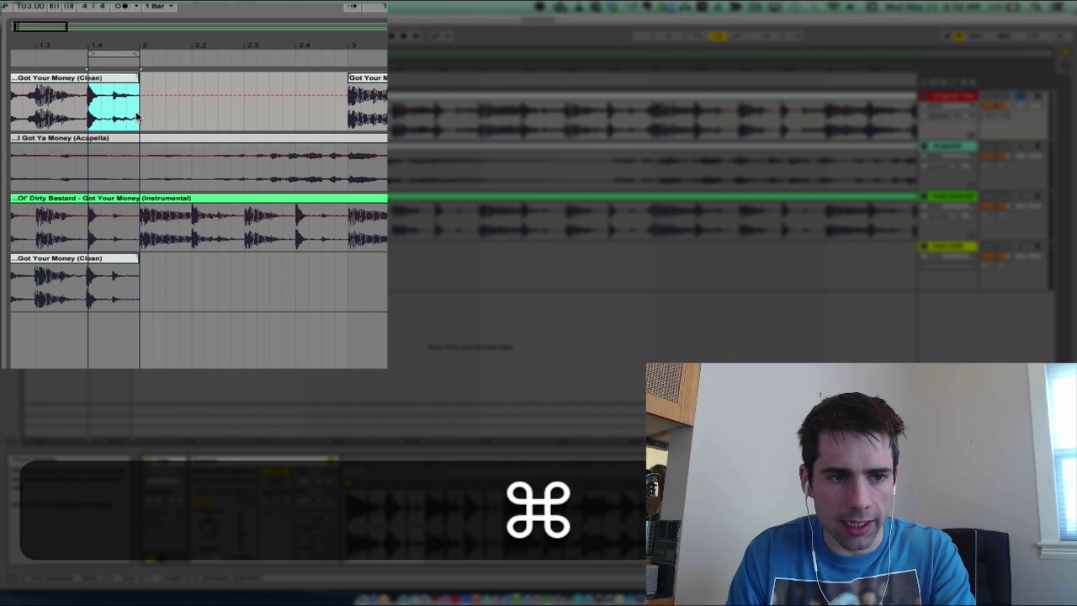
{"action": "key", "text": "super+e"}
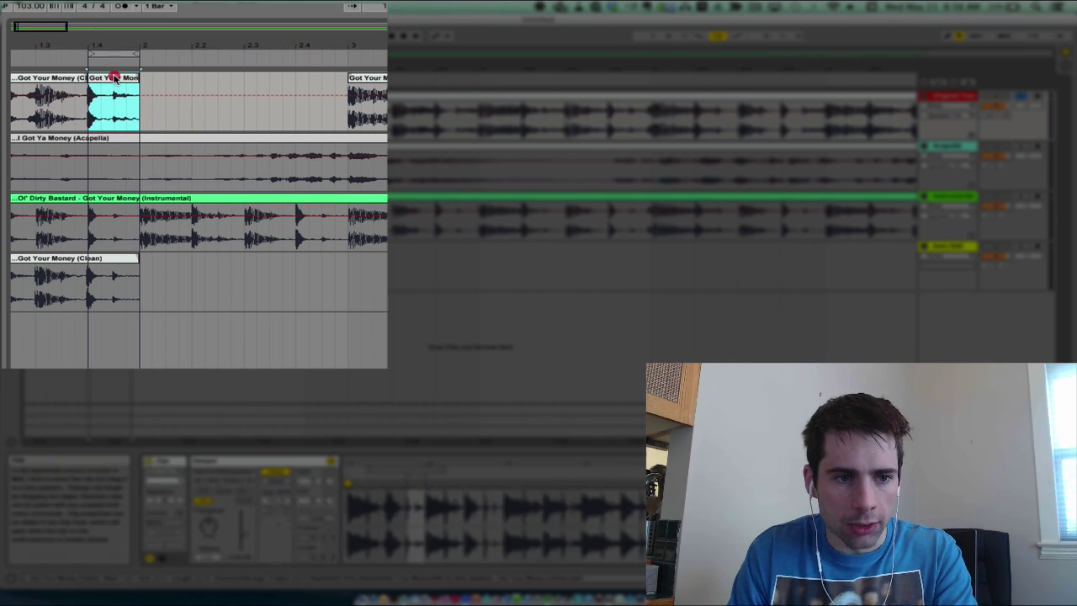
{"action": "left_click_drag", "start_coordinate": [118, 43], "coordinate": [126, 32]}
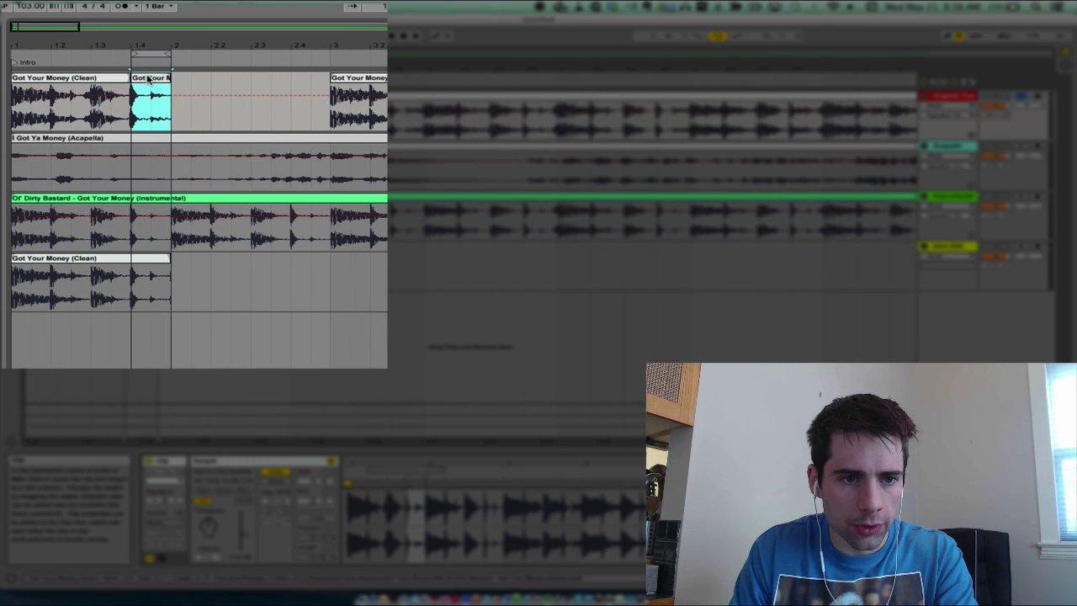
{"action": "left_click_drag", "start_coordinate": [148, 78], "coordinate": [151, 268]}
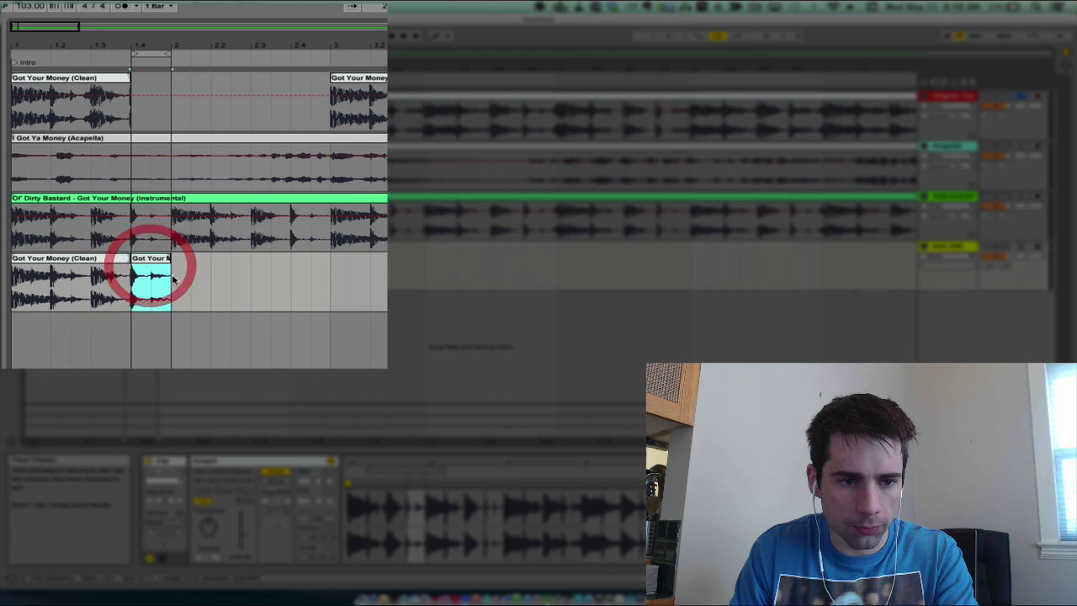
{"action": "left_click", "coordinate": [180, 284]}
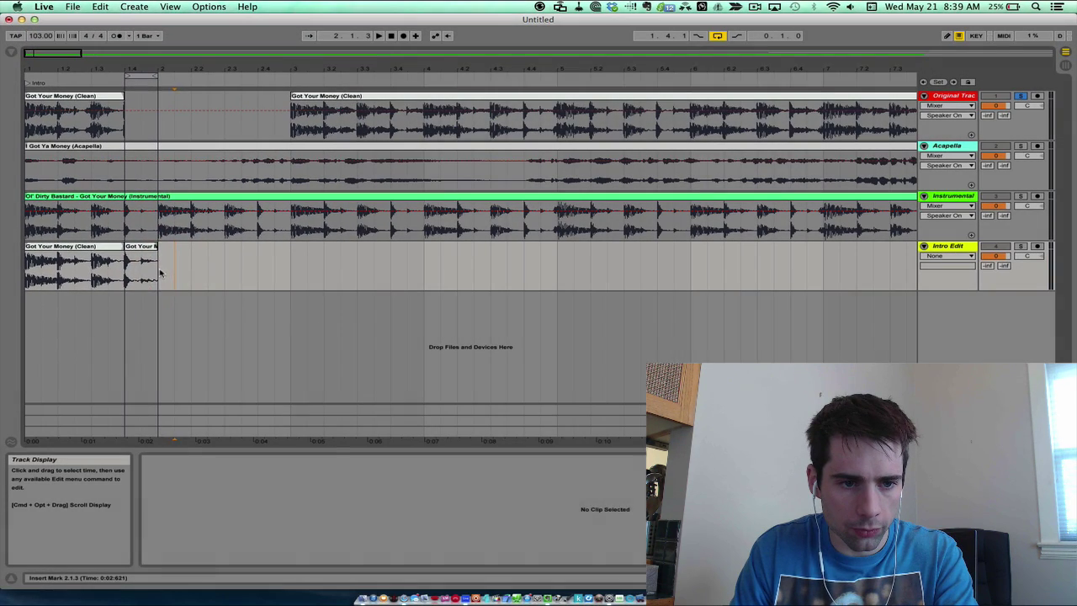
{"action": "left_click", "coordinate": [160, 272]}
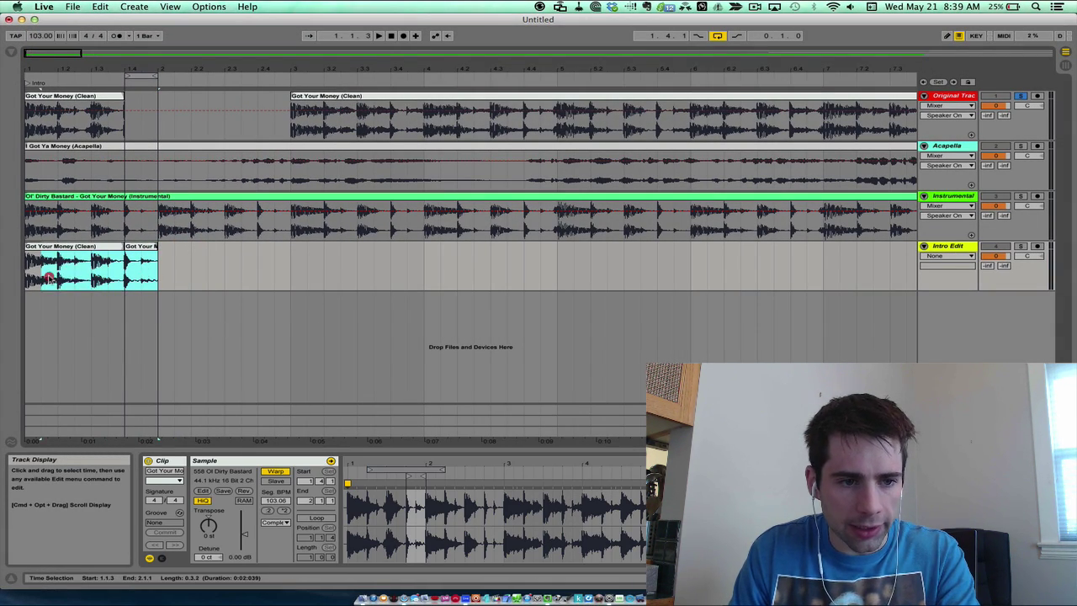
Duplicate the chorus-bar-plus-slice pair four times with Cmd+D to fill the intro to bar 9.
{"action": "key", "text": "super+d"}
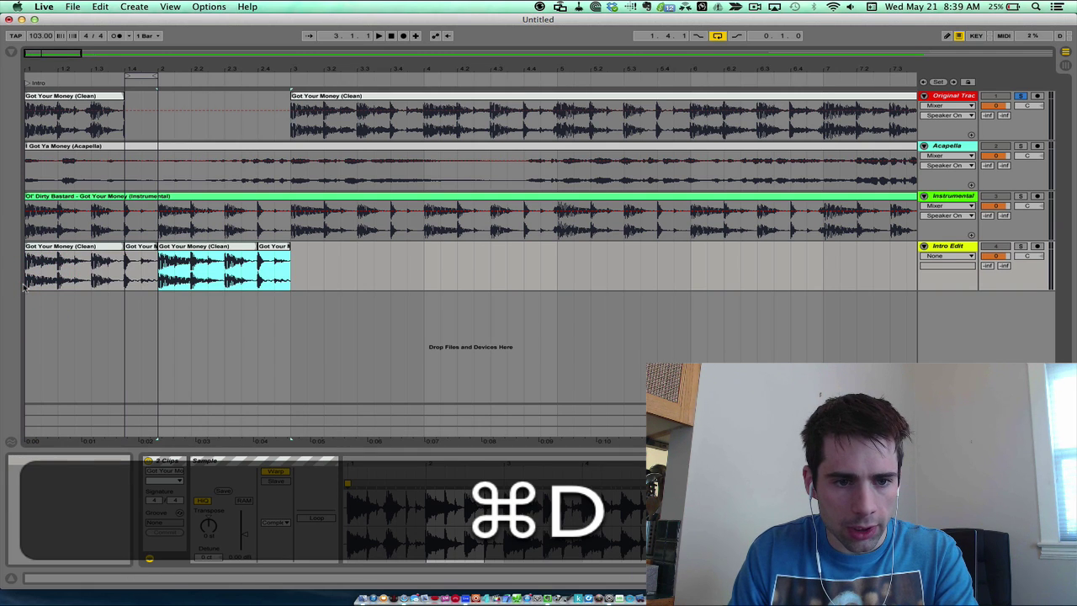
{"action": "key", "text": "super+d"}
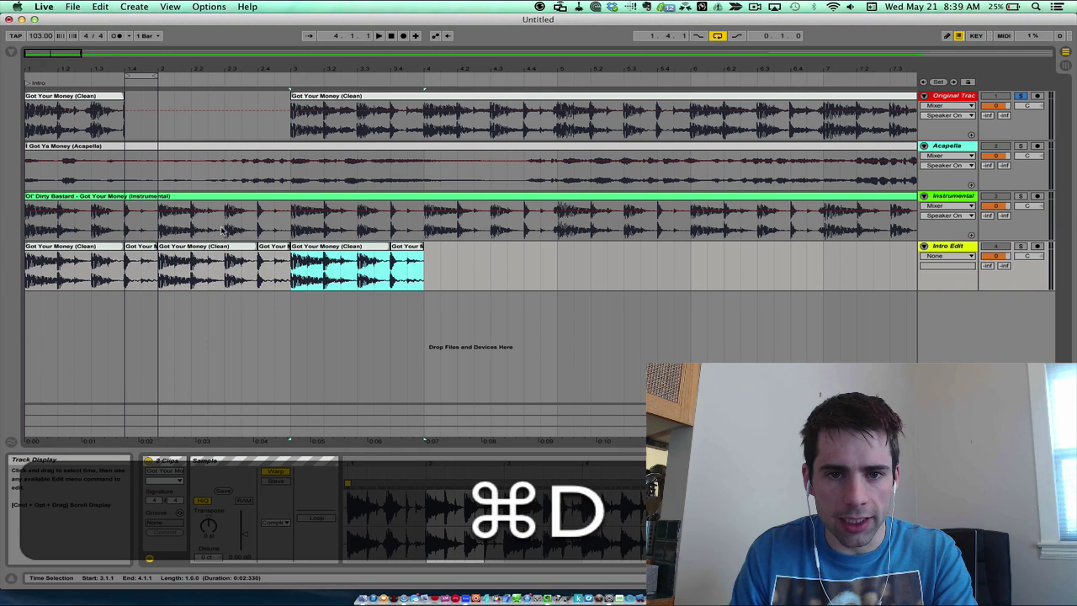
{"action": "key", "text": "super+d"}
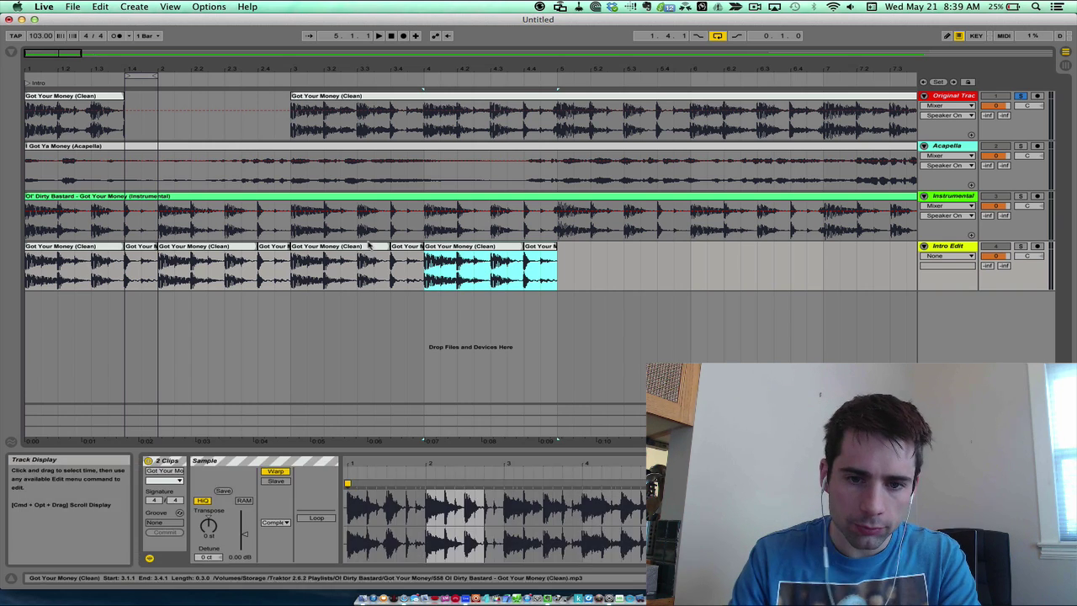
{"action": "scroll", "coordinate": [425, 230], "scroll_direction": "right", "scroll_amount": 5}
{"action": "scroll", "coordinate": [478, 53], "scroll_direction": "down", "scroll_amount": 3}
{"action": "key", "text": "super+d"}
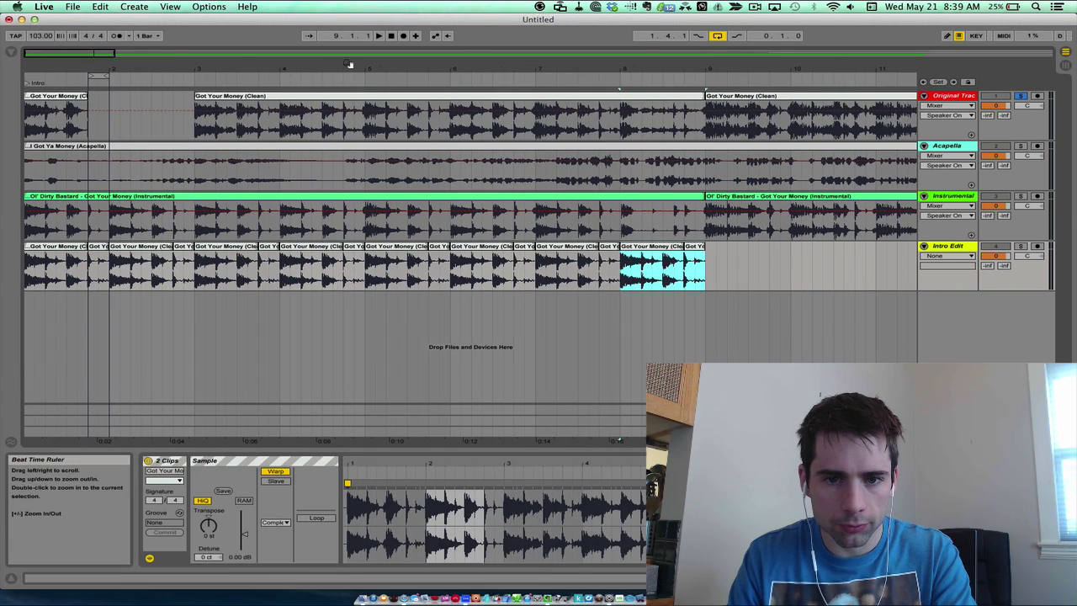
Reverse one beat-long slice and the final slice on Intro Edit using Rev.
{"action": "left_click_drag", "start_coordinate": [350, 65], "coordinate": [399, 241]}
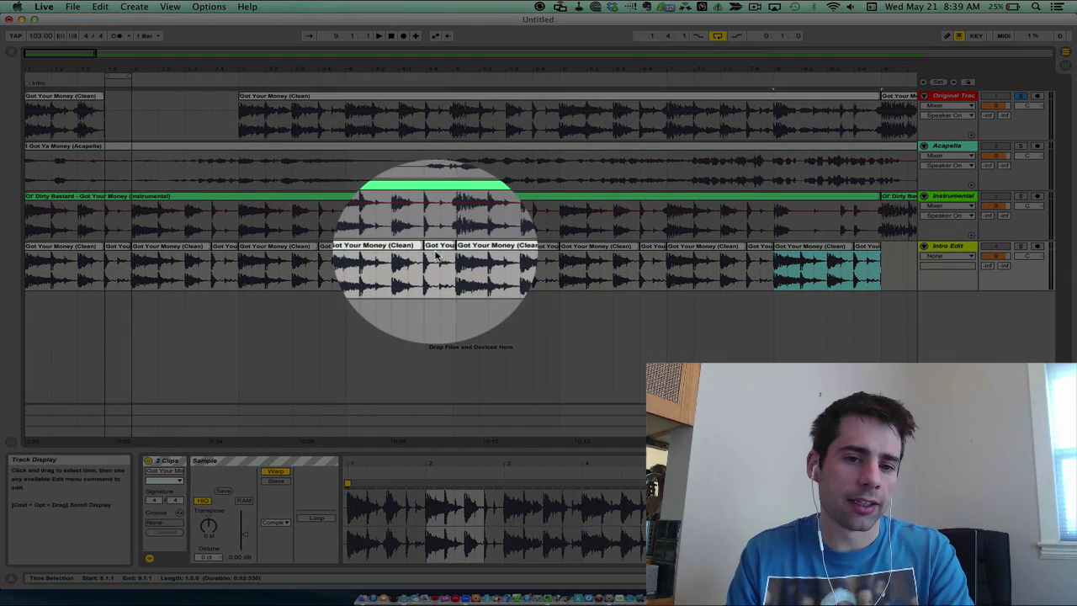
{"action": "left_click", "coordinate": [429, 267]}
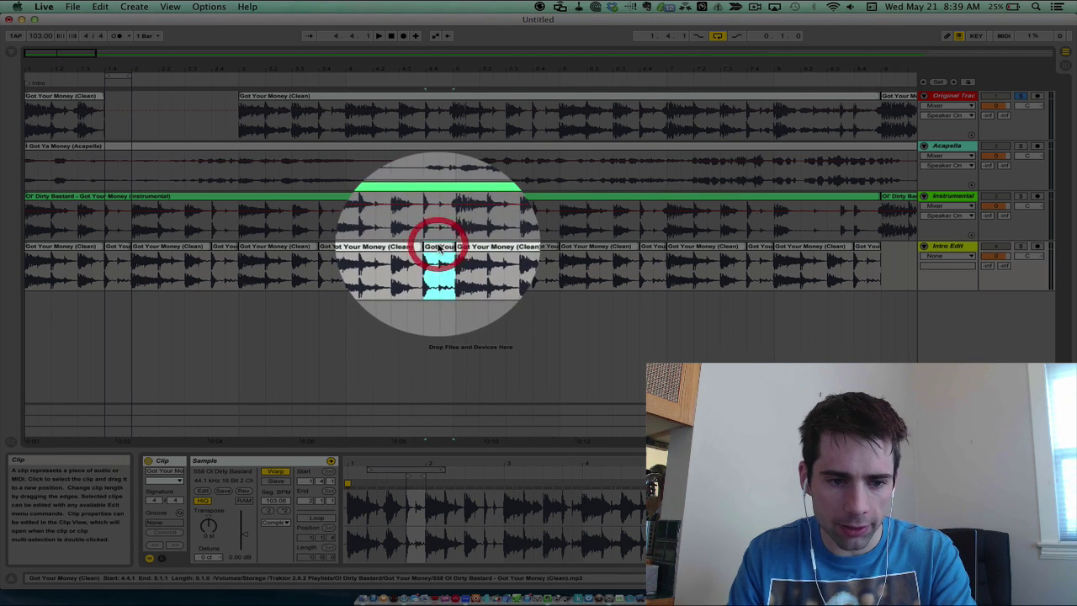
{"action": "left_click", "coordinate": [244, 491]}
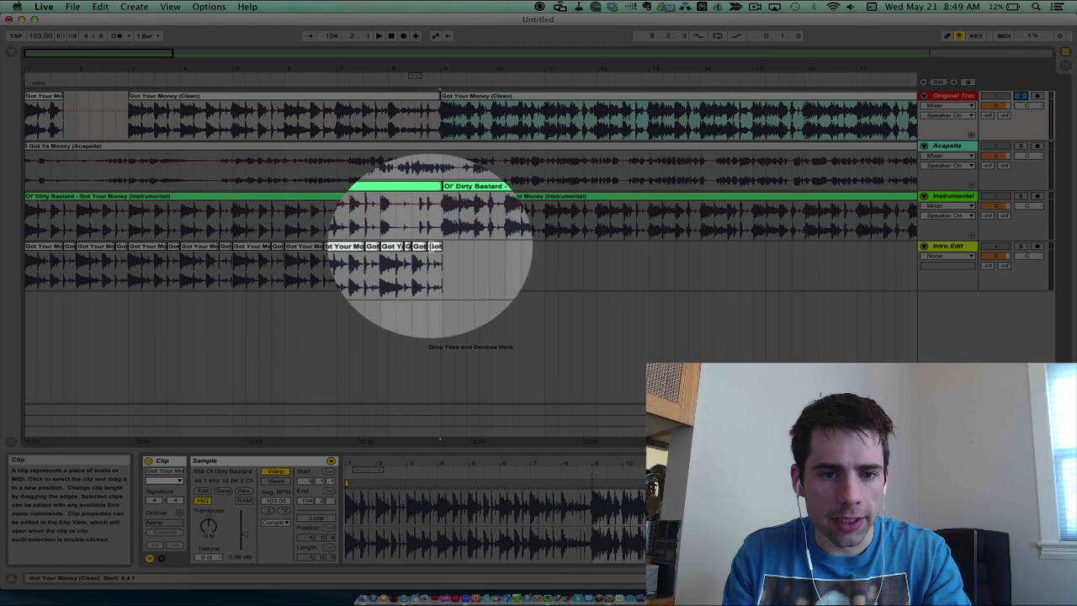
{"action": "left_click", "coordinate": [434, 249]}
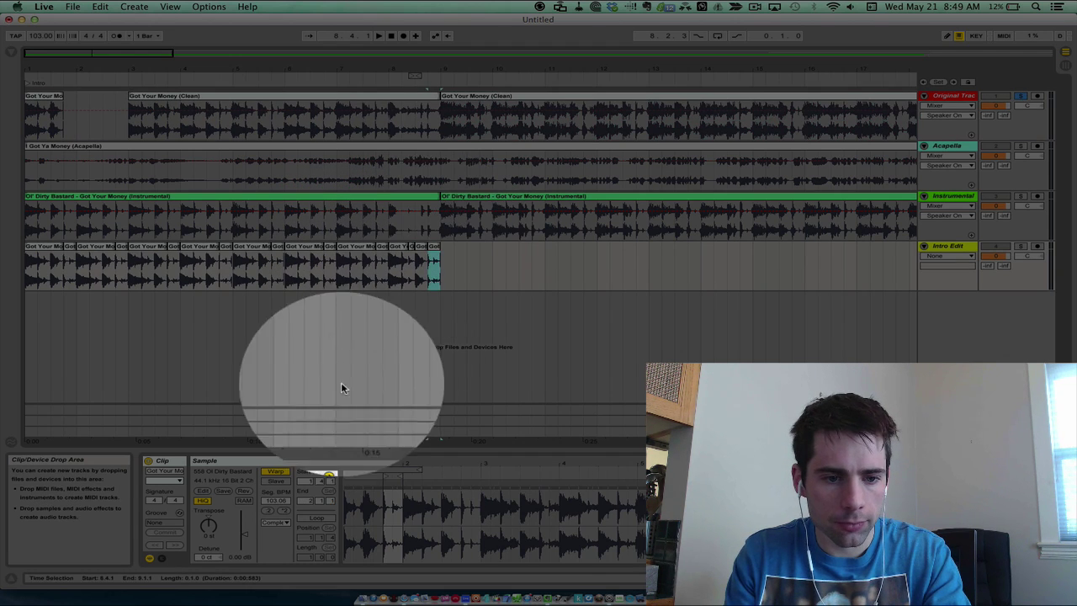
{"action": "left_click", "coordinate": [244, 492]}
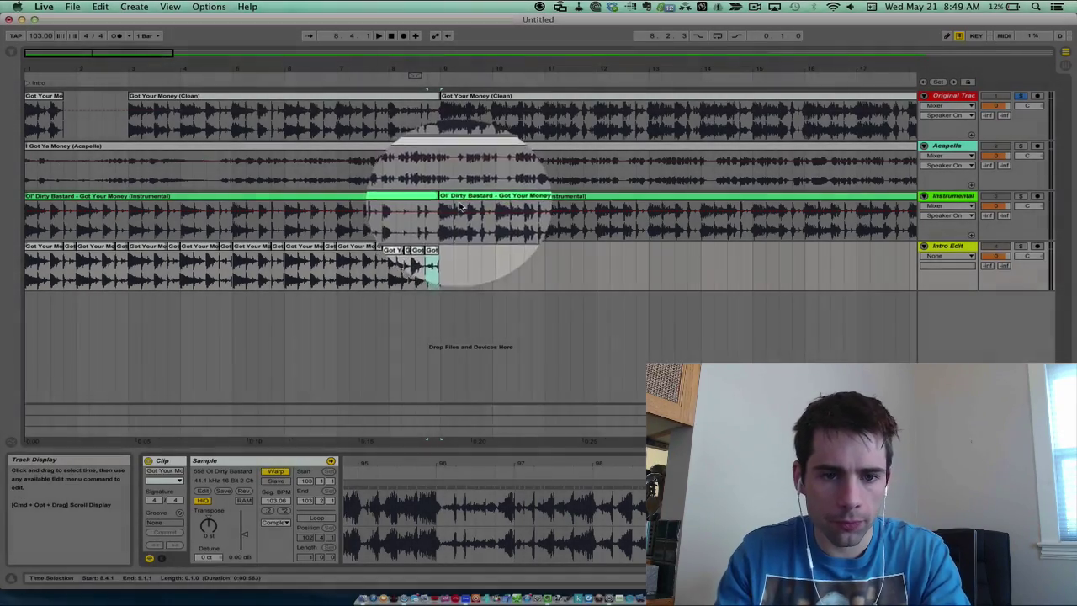
{"action": "left_click", "coordinate": [454, 117]}
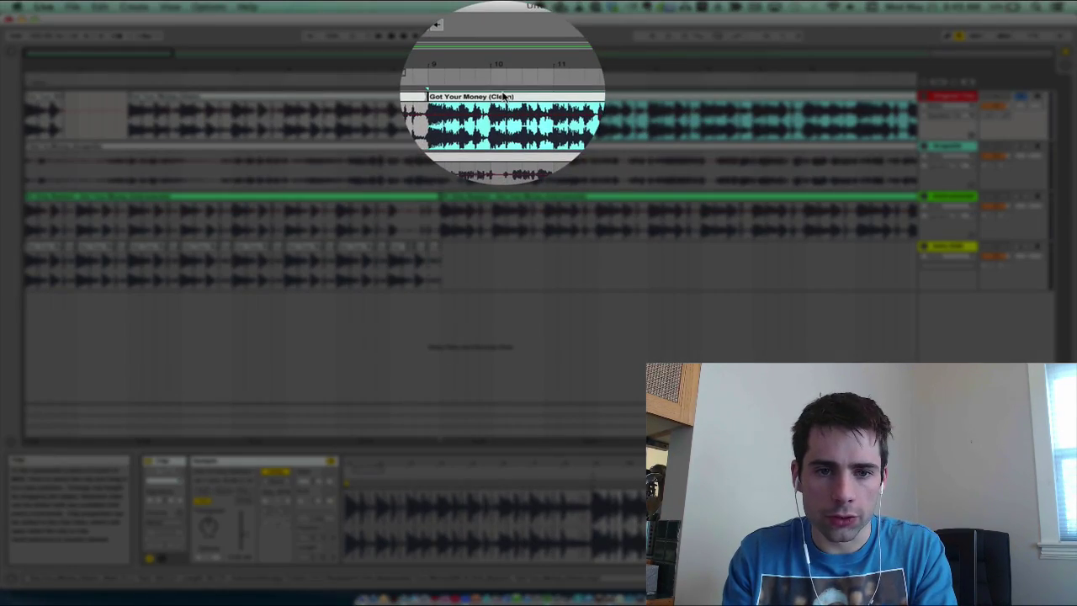
Move the bar-9 Clean clip onto Intro Edit, solo that track, and play it from the start.
{"action": "left_click_drag", "start_coordinate": [501, 95], "coordinate": [505, 244]}
{"action": "left_click", "coordinate": [1003, 248]}
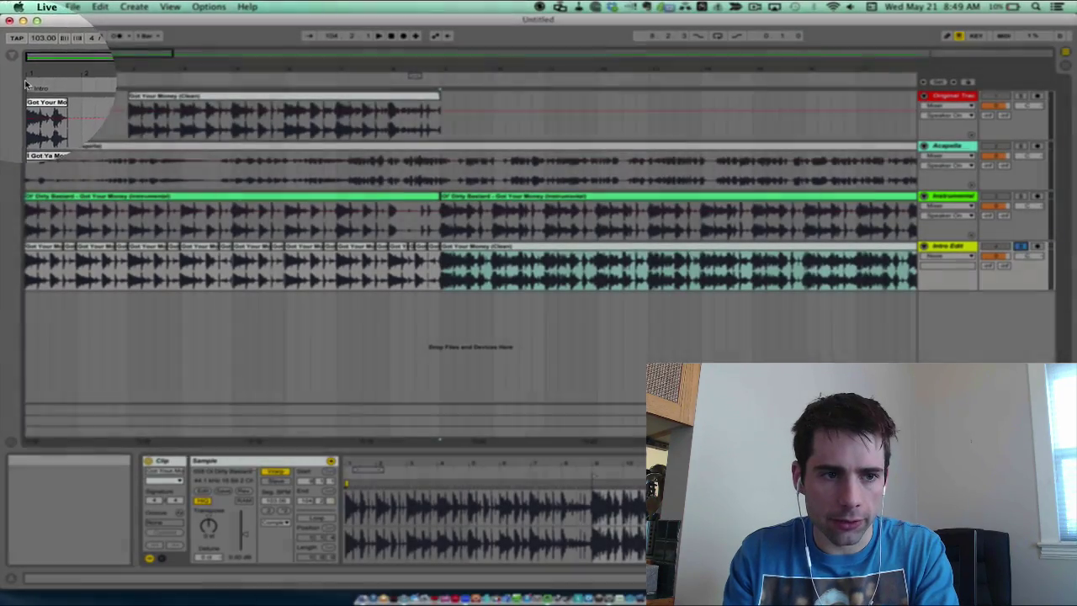
{"action": "left_click", "coordinate": [50, 109]}
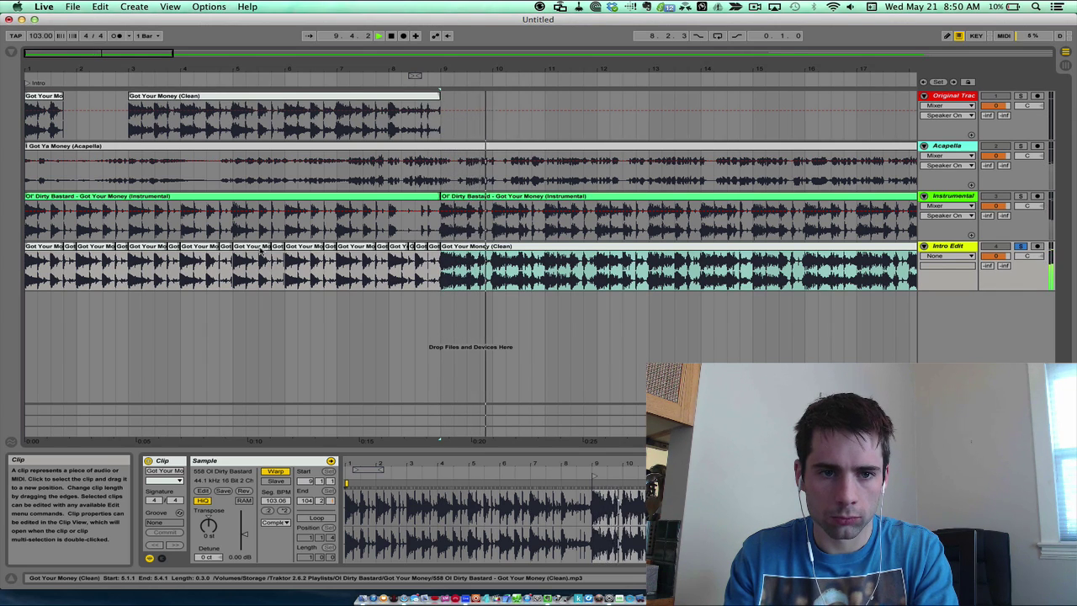
{"action": "key", "text": "space"}
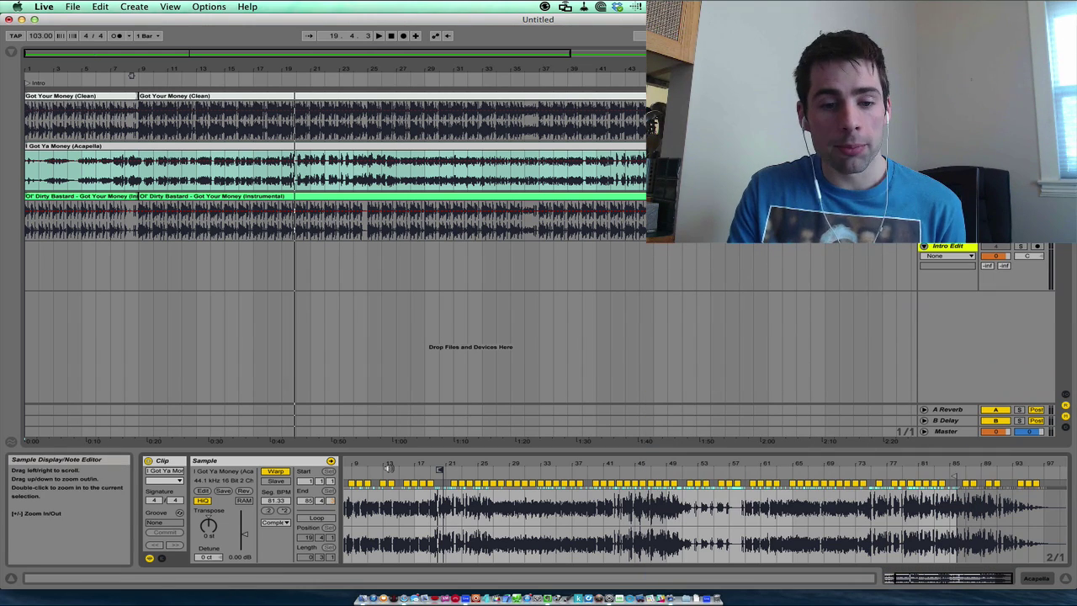
{"action": "left_click_drag", "start_coordinate": [390, 463], "coordinate": [386, 476]}
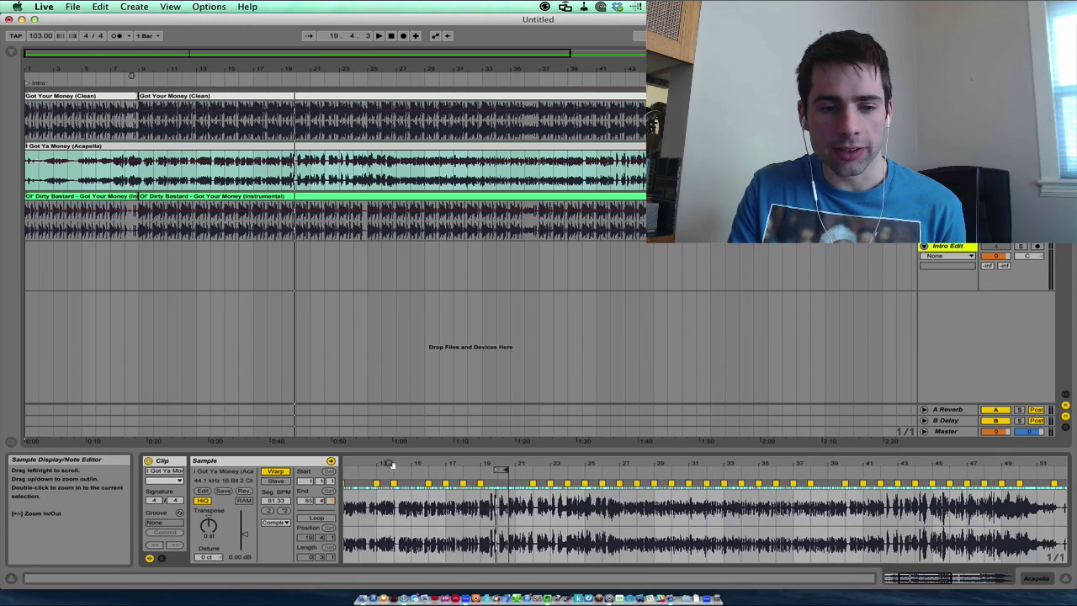
{"action": "left_click", "coordinate": [248, 147]}
{"action": "scroll", "coordinate": [453, 487], "scroll_direction": "left", "scroll_amount": 5}
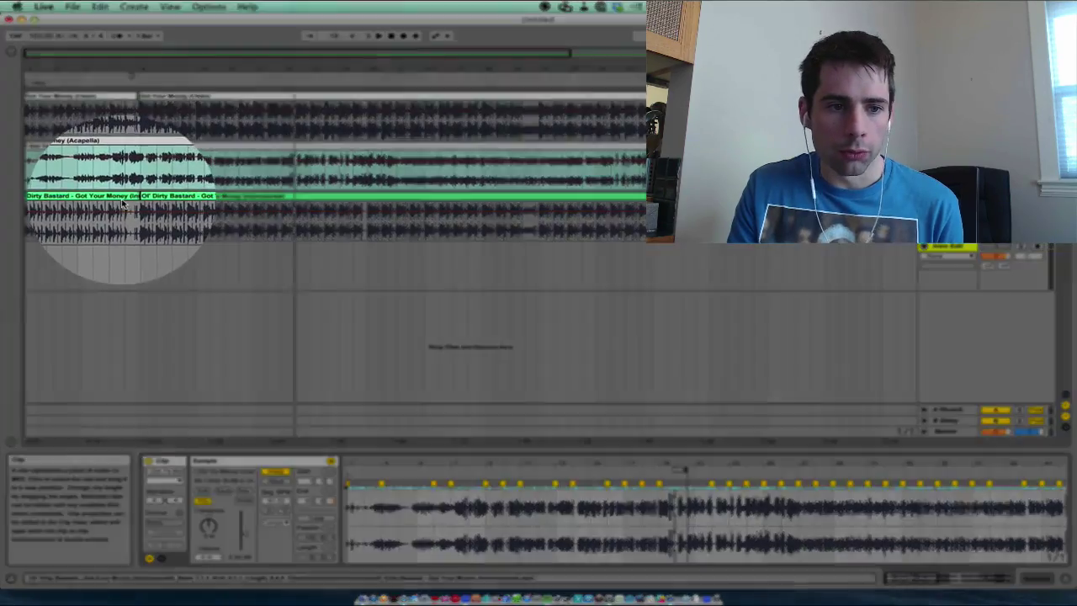
{"action": "left_click", "coordinate": [118, 202]}
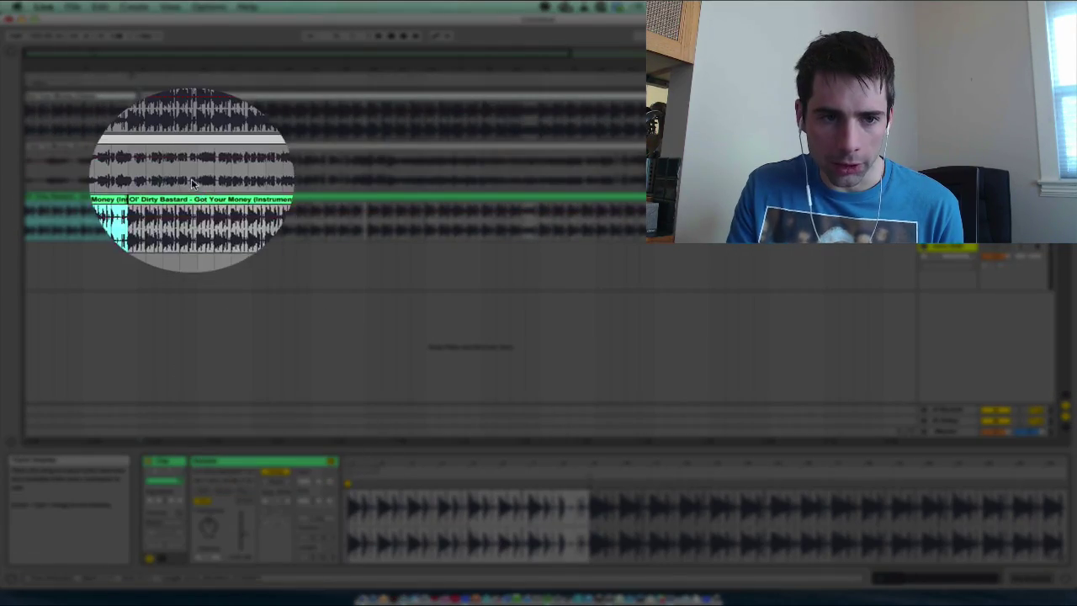
{"action": "left_click", "coordinate": [173, 144]}
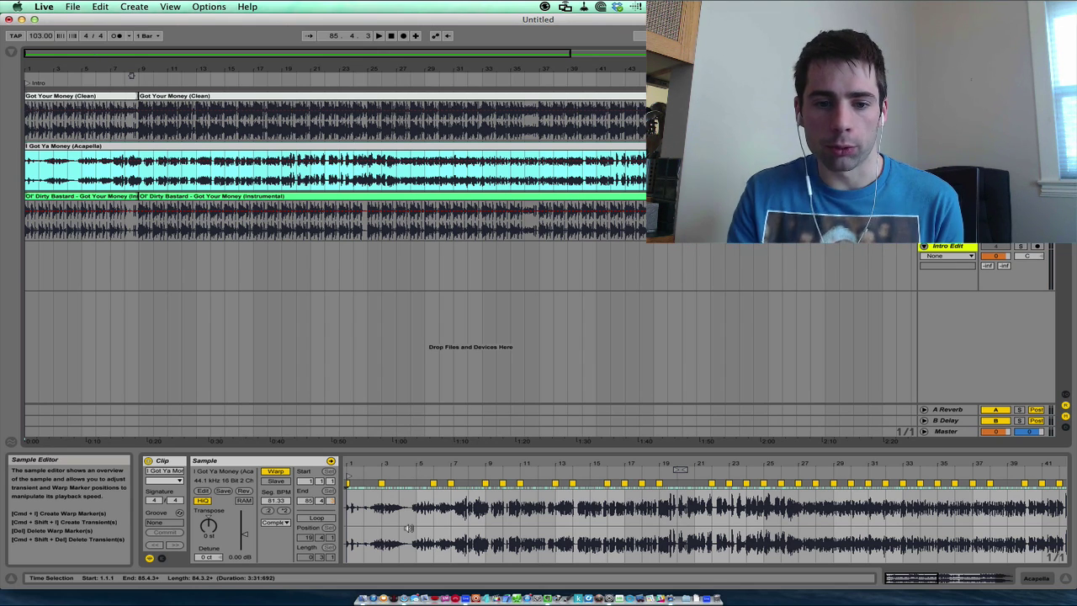
Delete all the acapella's warp markers, then zoom in and audition it around bar 18.
{"action": "key", "text": "super+a"}
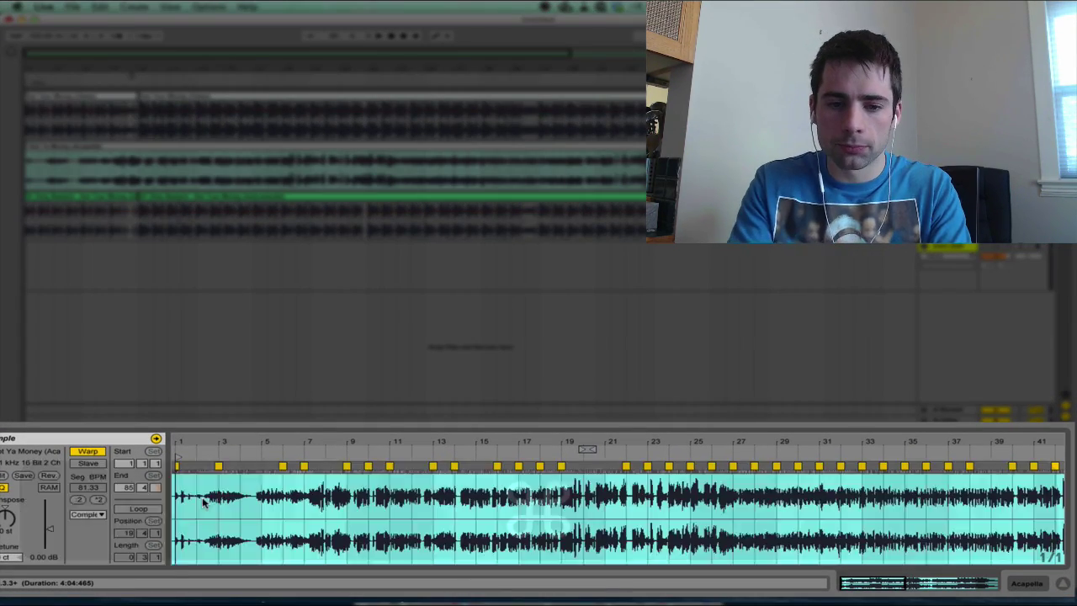
{"action": "key", "text": "BackSpace"}
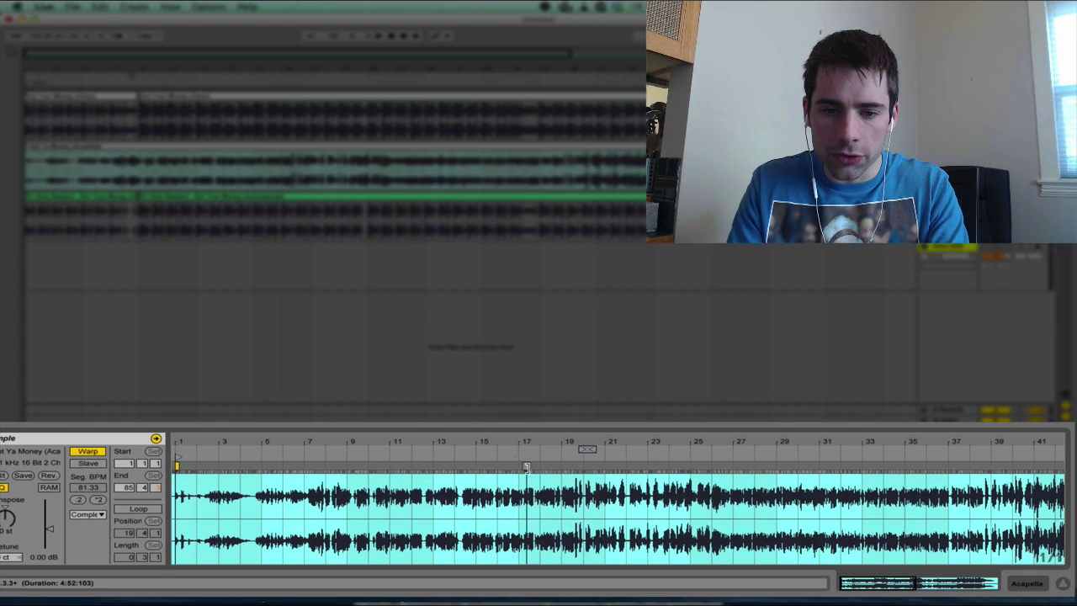
{"action": "left_click_drag", "start_coordinate": [537, 443], "coordinate": [531, 459]}
{"action": "scroll", "coordinate": [530, 459], "scroll_direction": "right", "scroll_amount": 3}
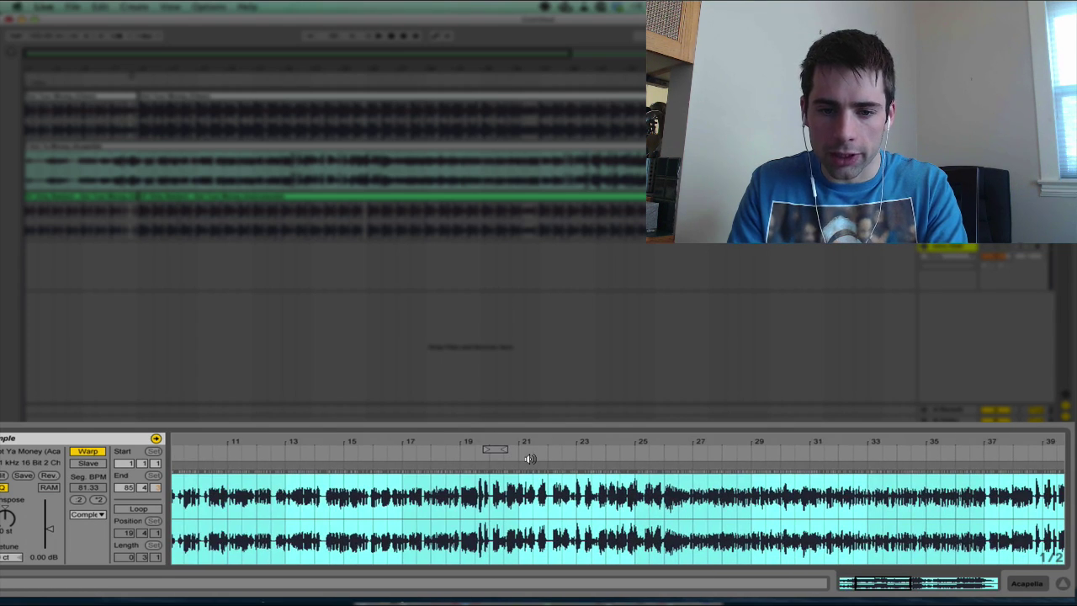
{"action": "left_click", "coordinate": [426, 453]}
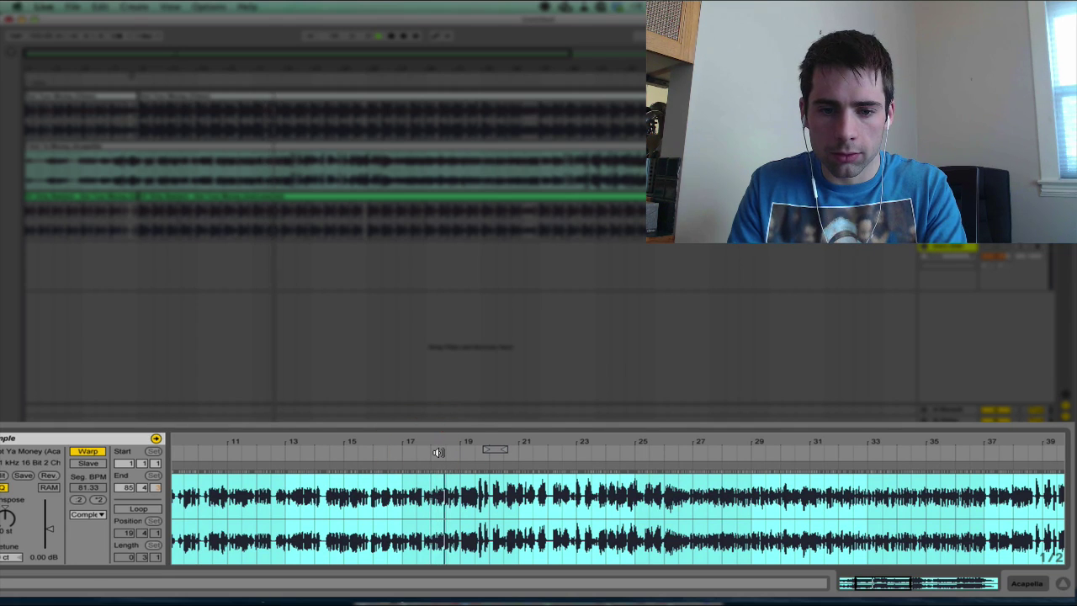
{"action": "mouse_move", "coordinate": [177, 594]}
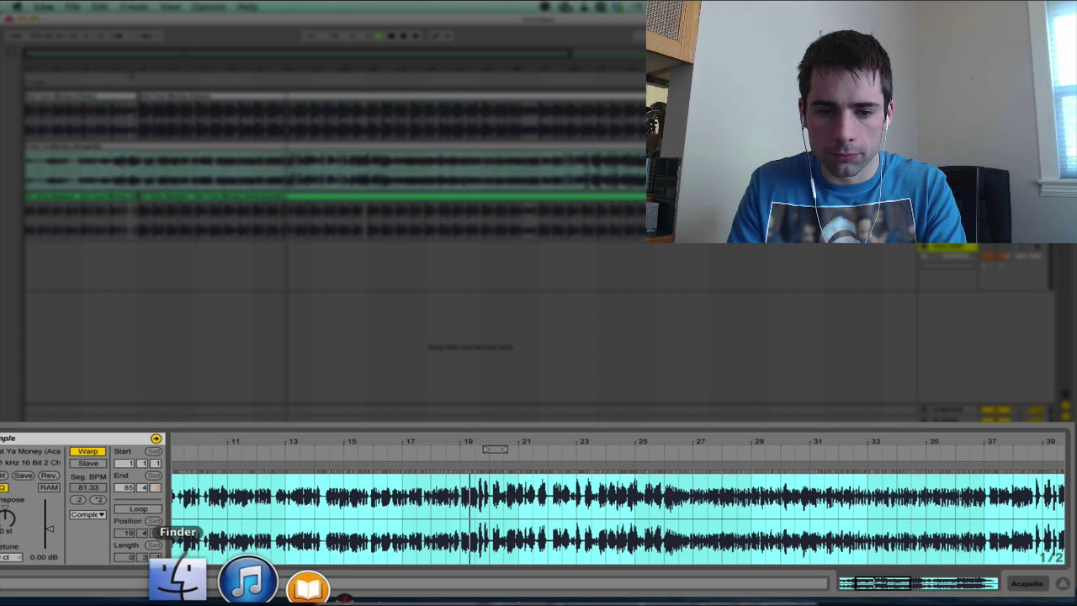
{"action": "scroll", "coordinate": [261, 517], "scroll_direction": "right", "scroll_amount": 2}
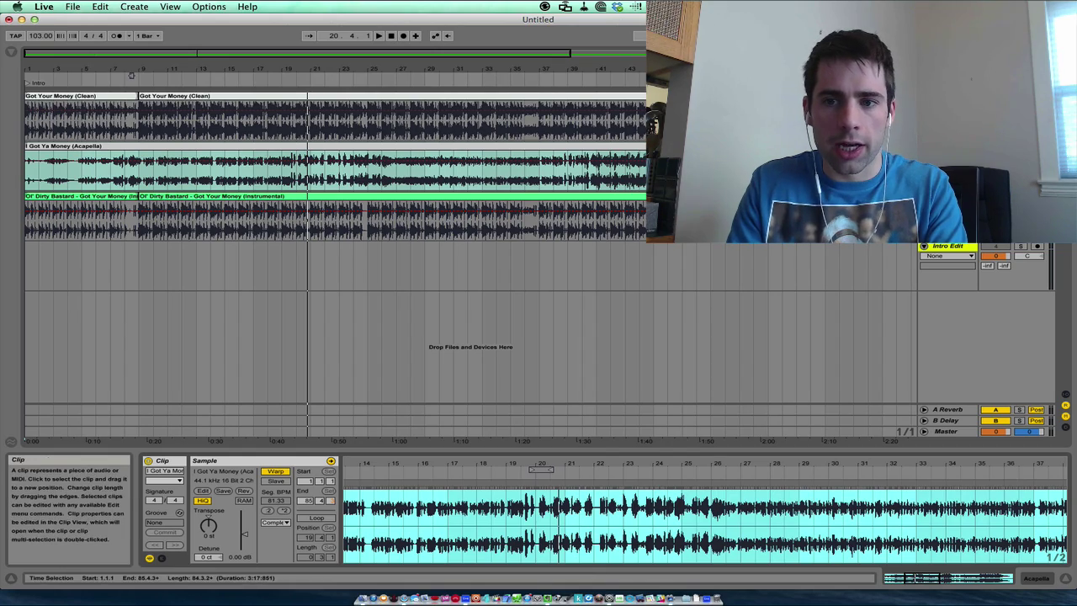
{"action": "left_click", "coordinate": [296, 76]}
{"action": "left_click", "coordinate": [284, 77]}
{"action": "left_click", "coordinate": [311, 80]}
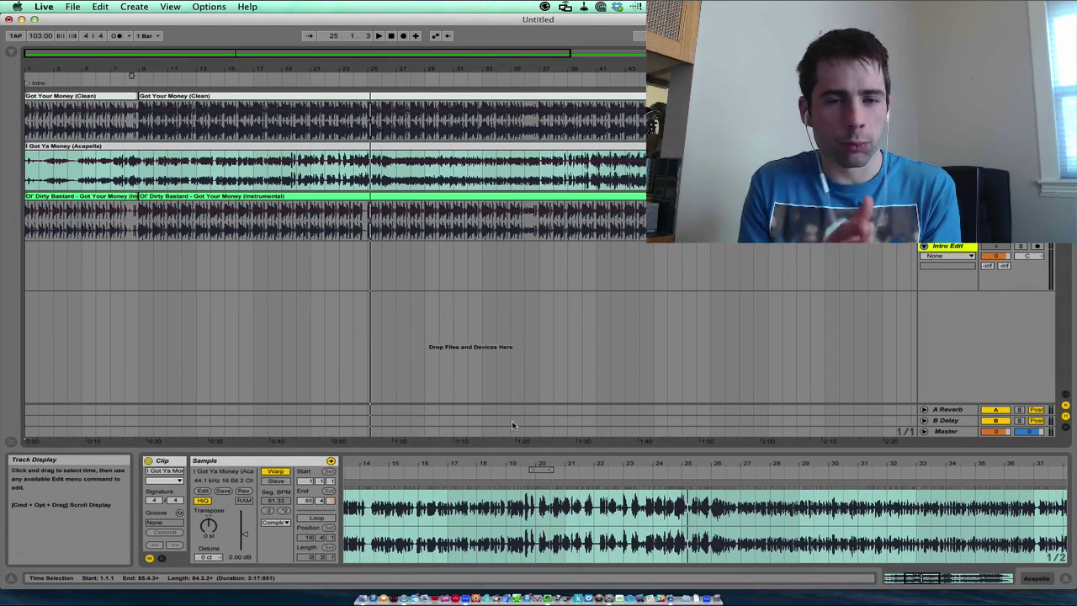
{"action": "left_click", "coordinate": [368, 147]}
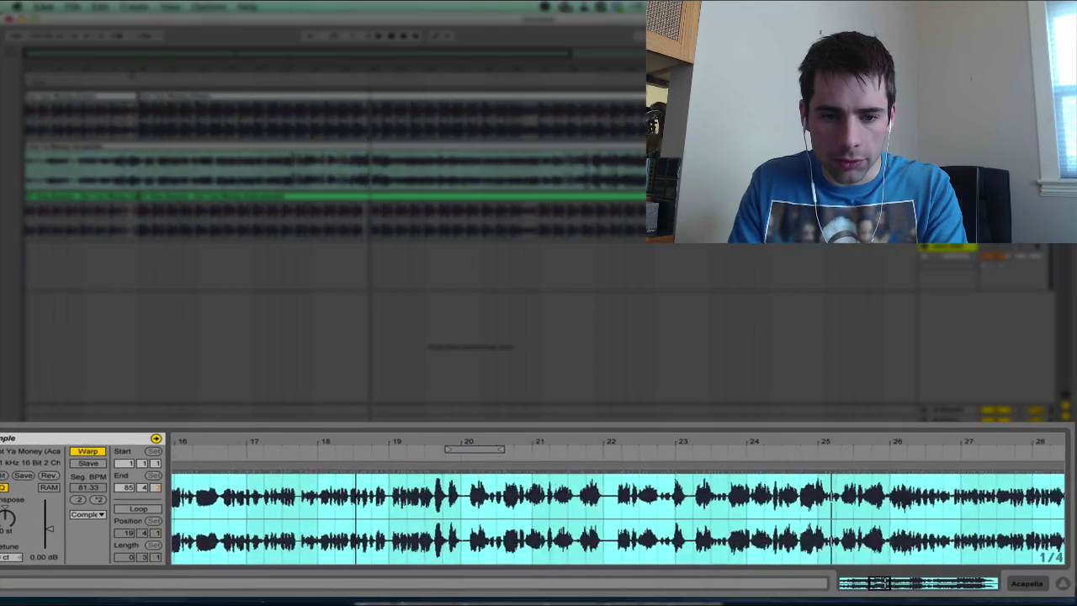
Add a warp marker on the transient just before bar 20 and set it as the acapella's 1.1.1.
{"action": "left_click_drag", "start_coordinate": [354, 438], "coordinate": [354, 445]}
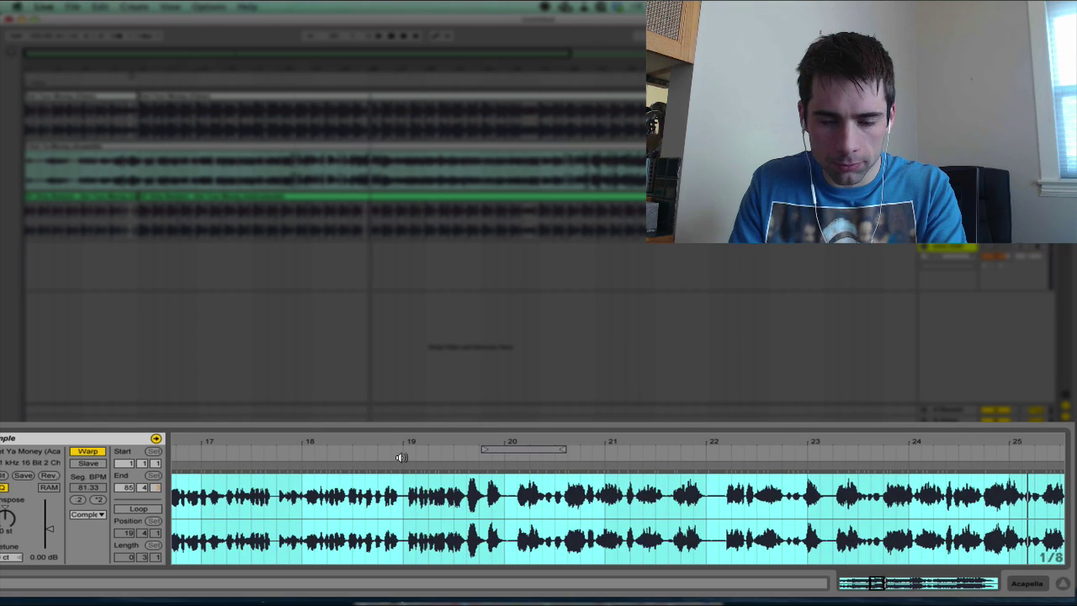
{"action": "left_click", "coordinate": [506, 505]}
{"action": "left_click", "coordinate": [364, 454]}
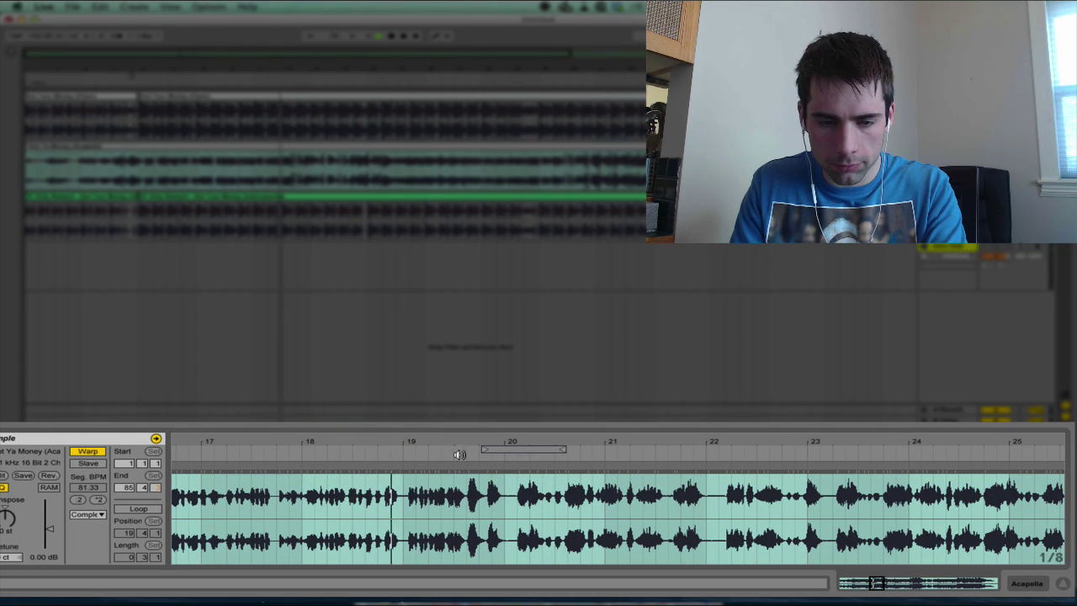
{"action": "left_click_drag", "start_coordinate": [464, 444], "coordinate": [502, 464]}
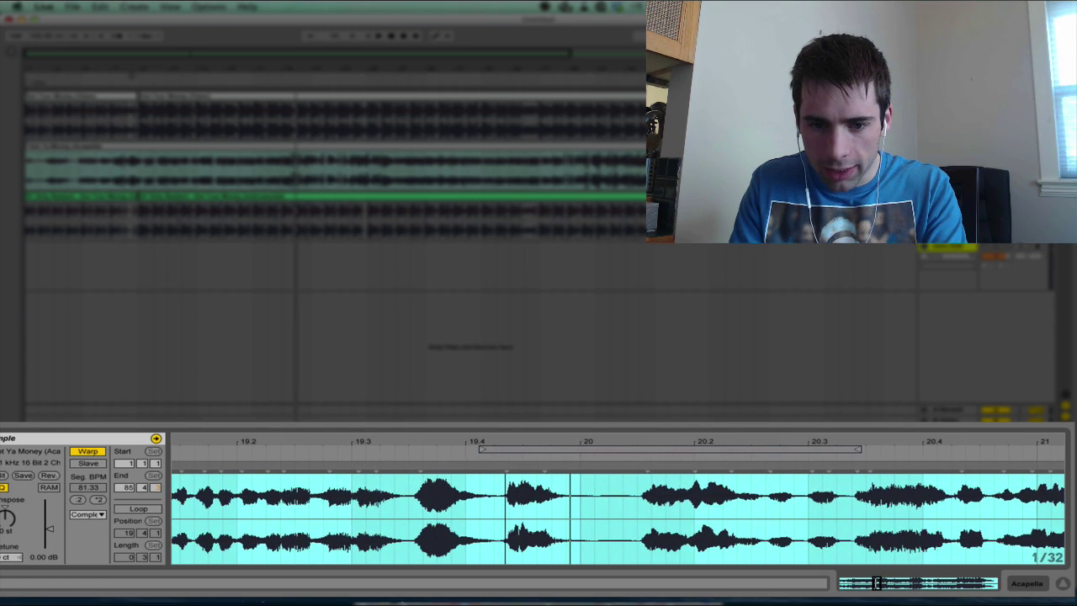
{"action": "double_click", "coordinate": [507, 465]}
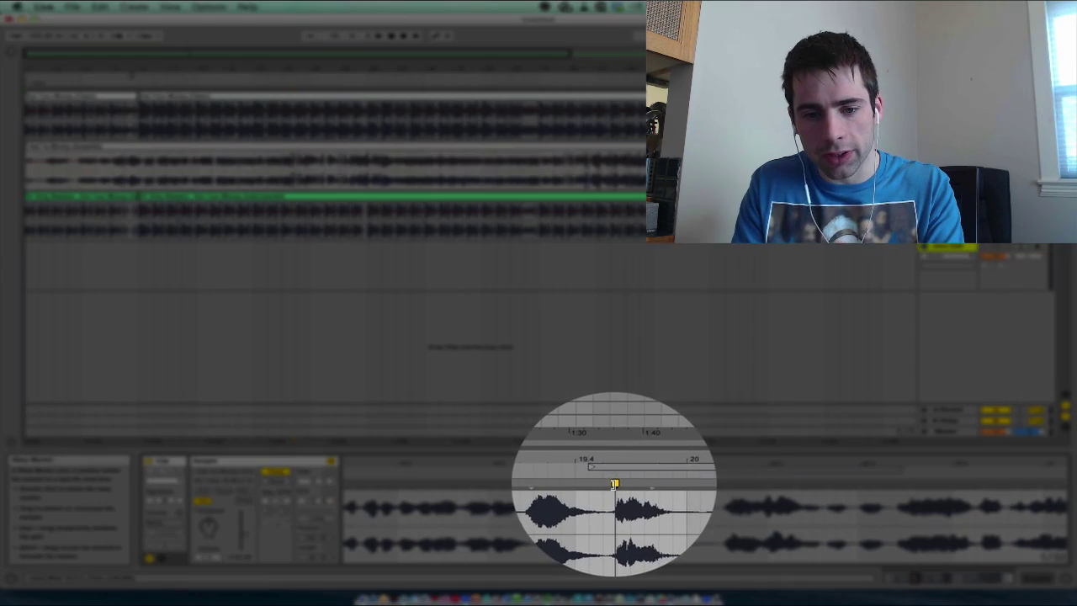
{"action": "right_click", "coordinate": [612, 492]}
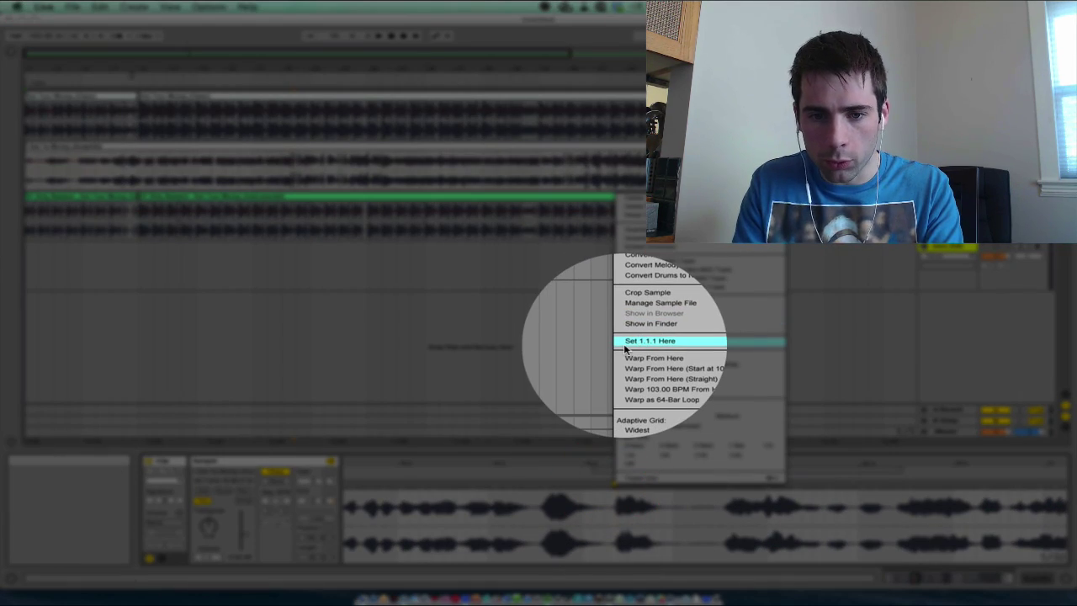
{"action": "left_click", "coordinate": [625, 344]}
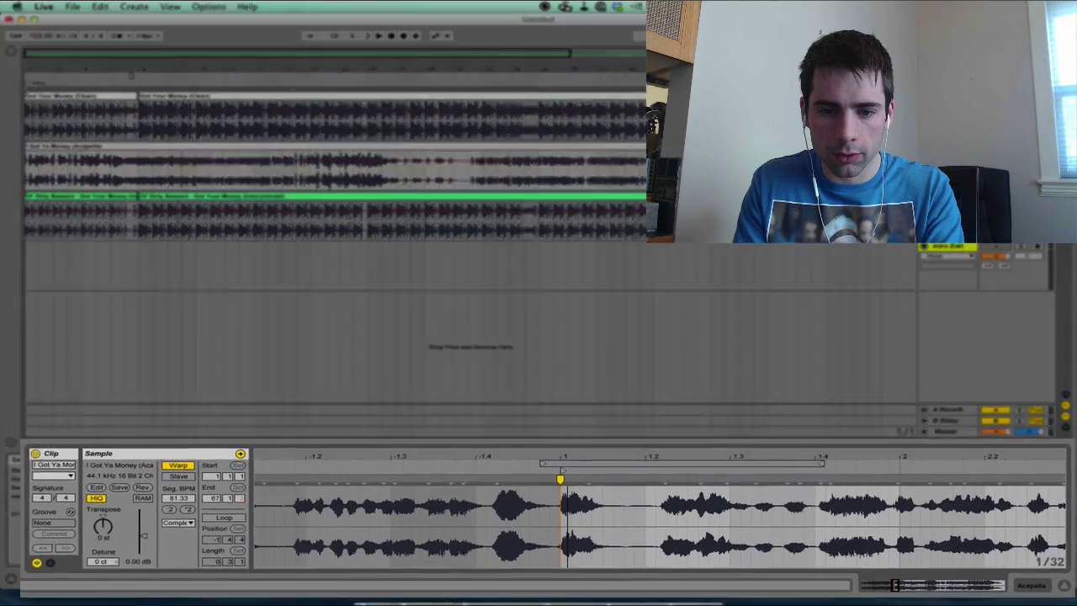
Select the new downbeat marker, switch the metronome on and play the 103 BPM acapella.
{"action": "mouse_move", "coordinate": [563, 465]}
{"action": "left_mouse_down"}
{"action": "mouse_move", "coordinate": [515, 450]}
{"action": "mouse_move", "coordinate": [583, 464]}
{"action": "left_mouse_up"}
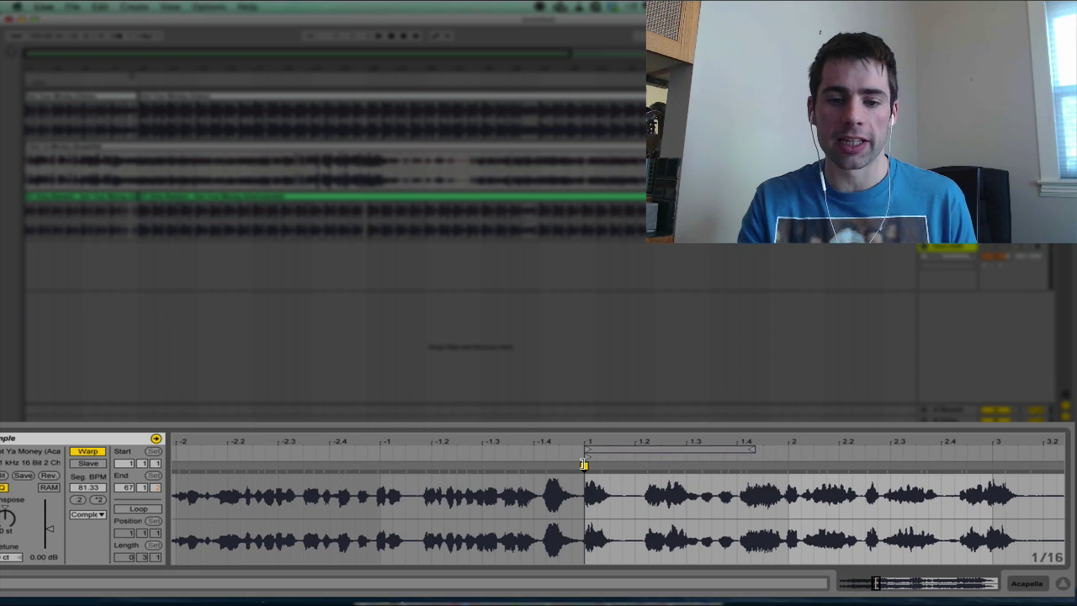
{"action": "left_click_drag", "start_coordinate": [551, 464], "coordinate": [551, 446]}
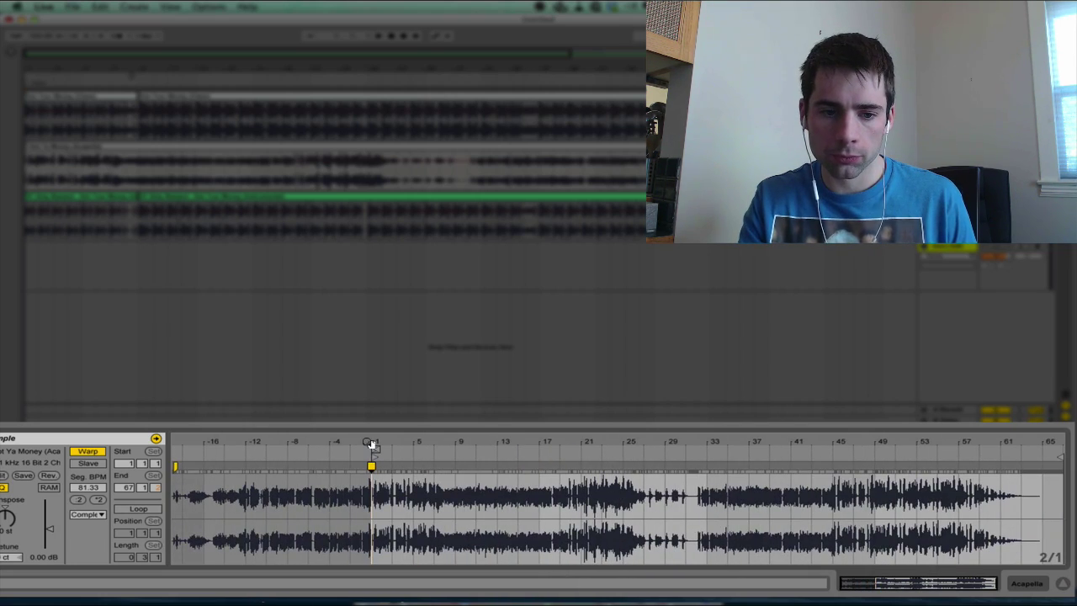
{"action": "key", "text": "plus"}
{"action": "key", "text": "plus"}
{"action": "key", "text": "plus"}
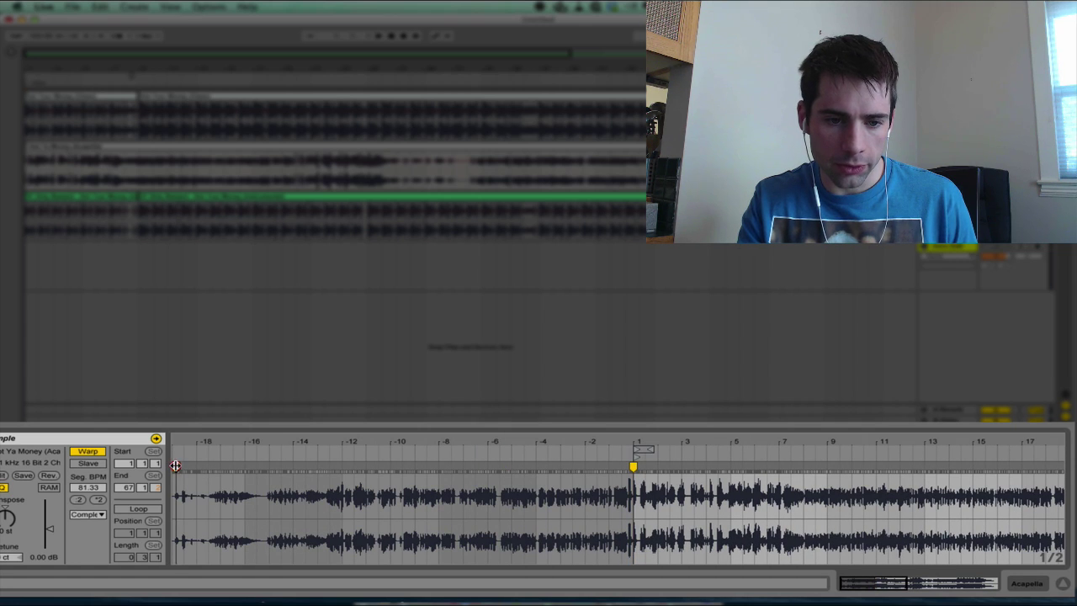
{"action": "left_click", "coordinate": [175, 466]}
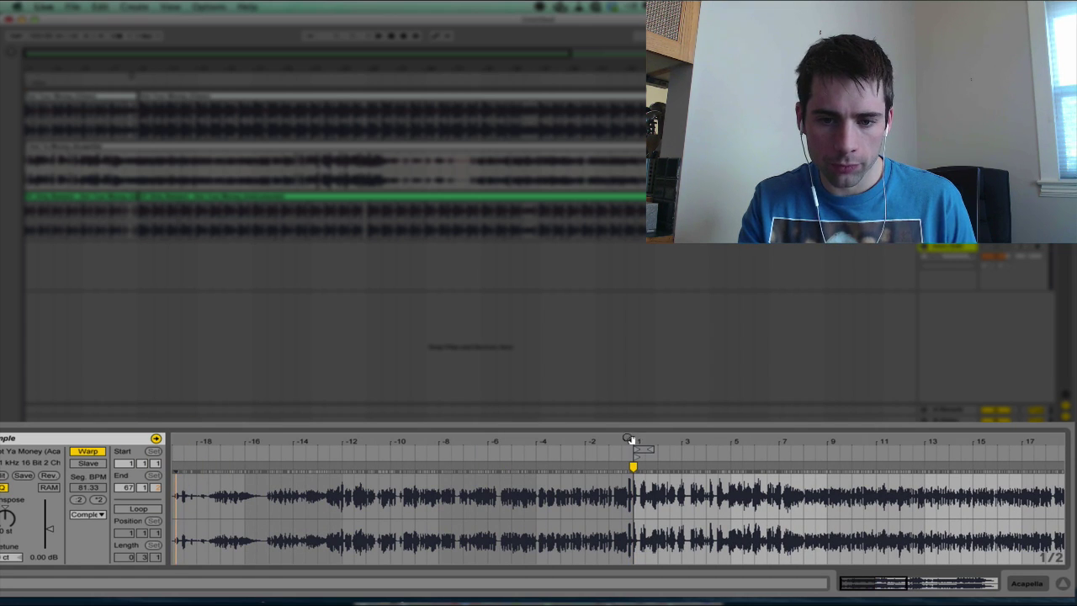
{"action": "left_click_drag", "start_coordinate": [632, 440], "coordinate": [636, 498]}
{"action": "left_click", "coordinate": [553, 465]}
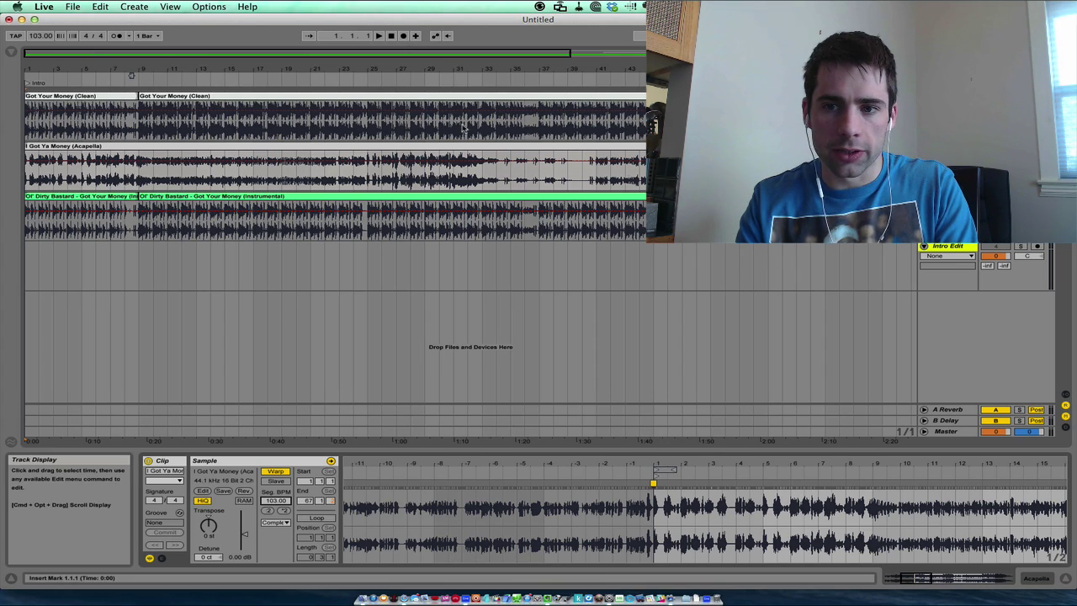
{"action": "left_click", "coordinate": [116, 36]}
{"action": "key", "text": "space"}
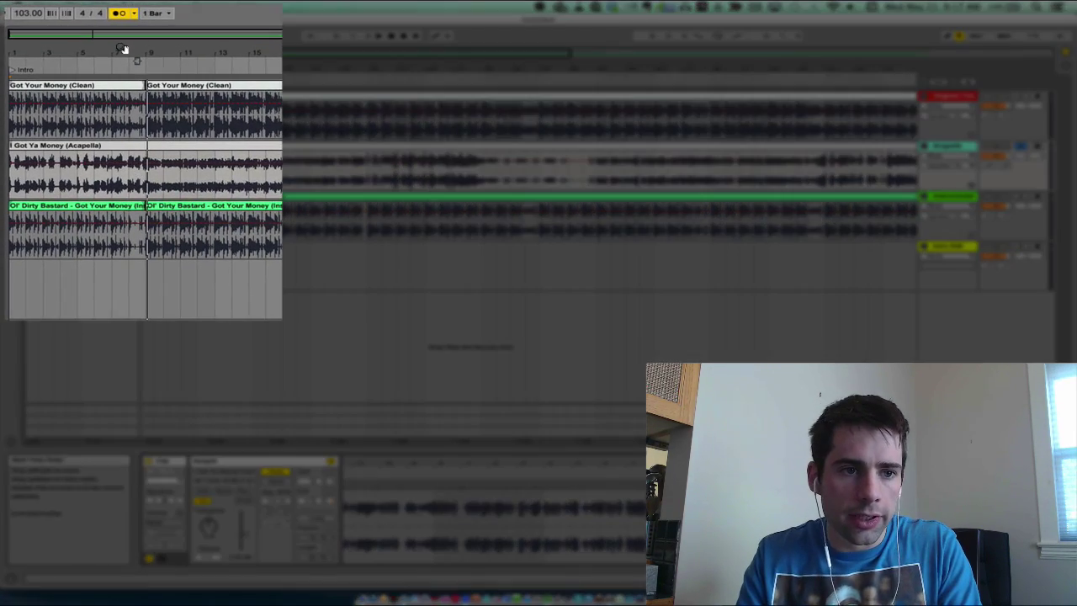
Split the acapella clip at bar 5 to isolate the chorus.
{"action": "left_click_drag", "start_coordinate": [123, 49], "coordinate": [173, 134]}
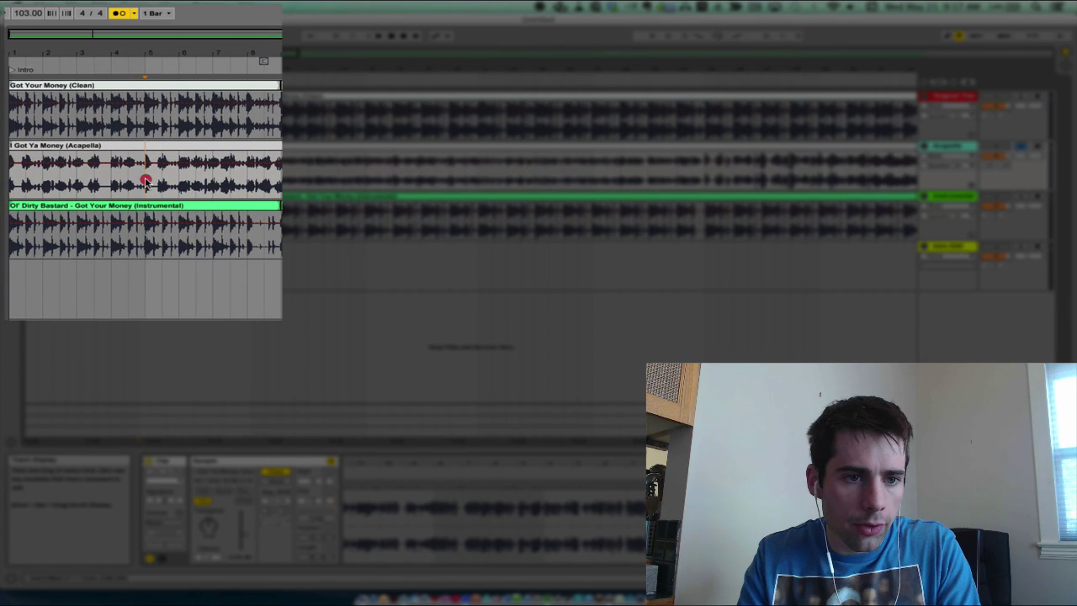
{"action": "left_click_drag", "start_coordinate": [146, 183], "coordinate": [11, 186]}
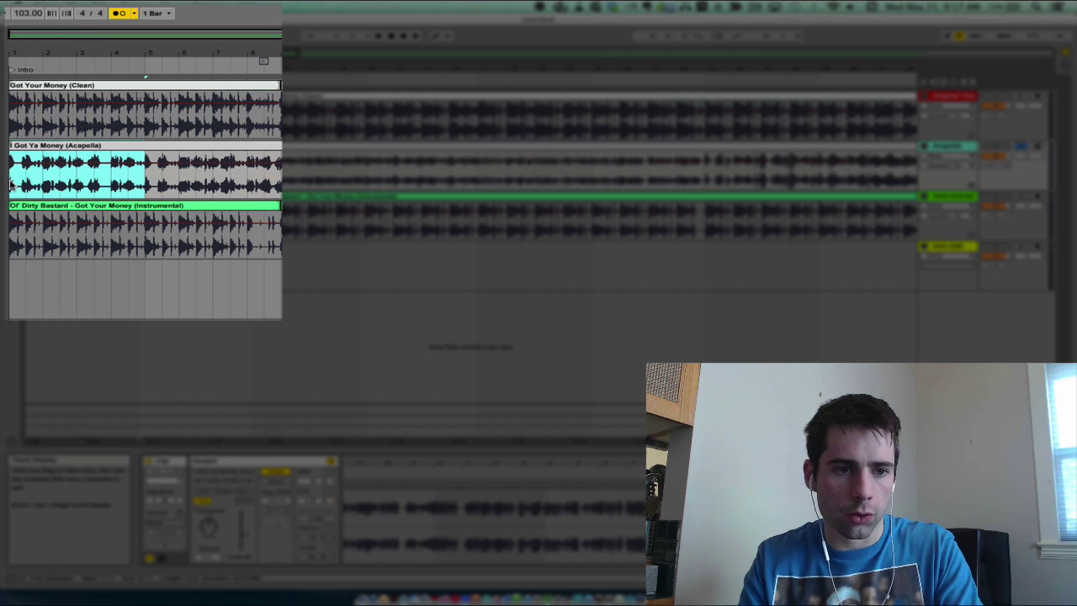
{"action": "key", "text": "super"}
{"action": "key", "text": "super+e"}
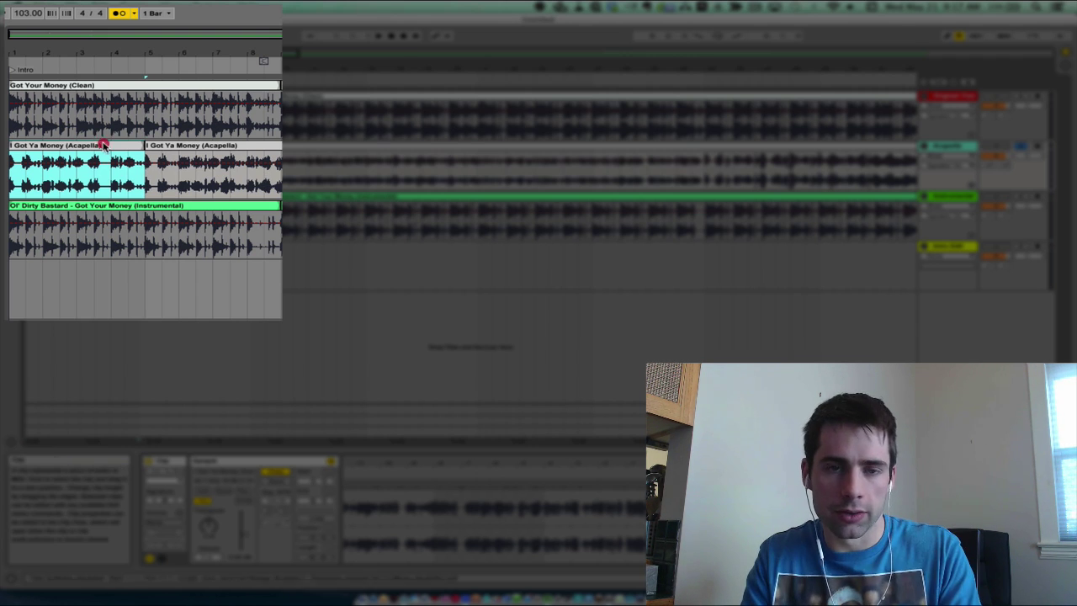
Put two back-to-back acapella chorus copies on Intro Edit and the Clean clip at bar 9.
{"action": "left_click_drag", "start_coordinate": [104, 146], "coordinate": [75, 296]}
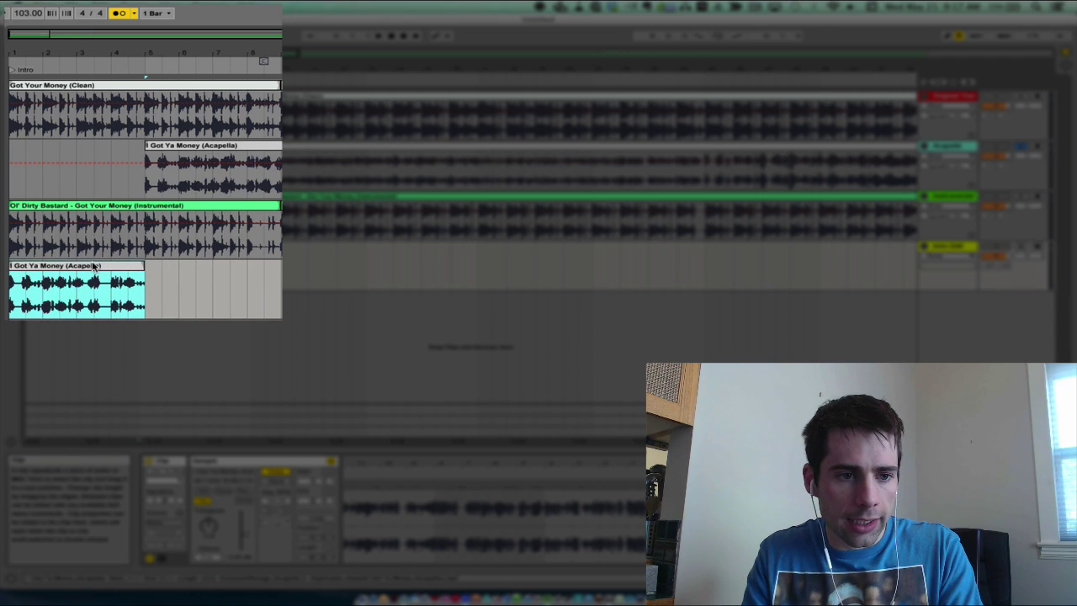
{"action": "key", "text": "super+d"}
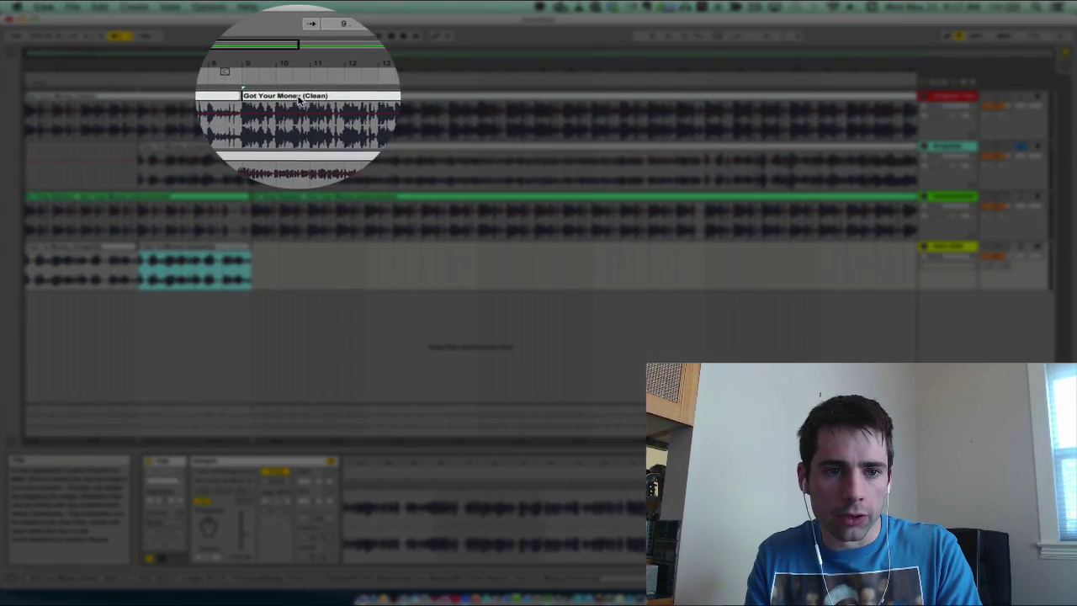
{"action": "left_click", "coordinate": [298, 97]}
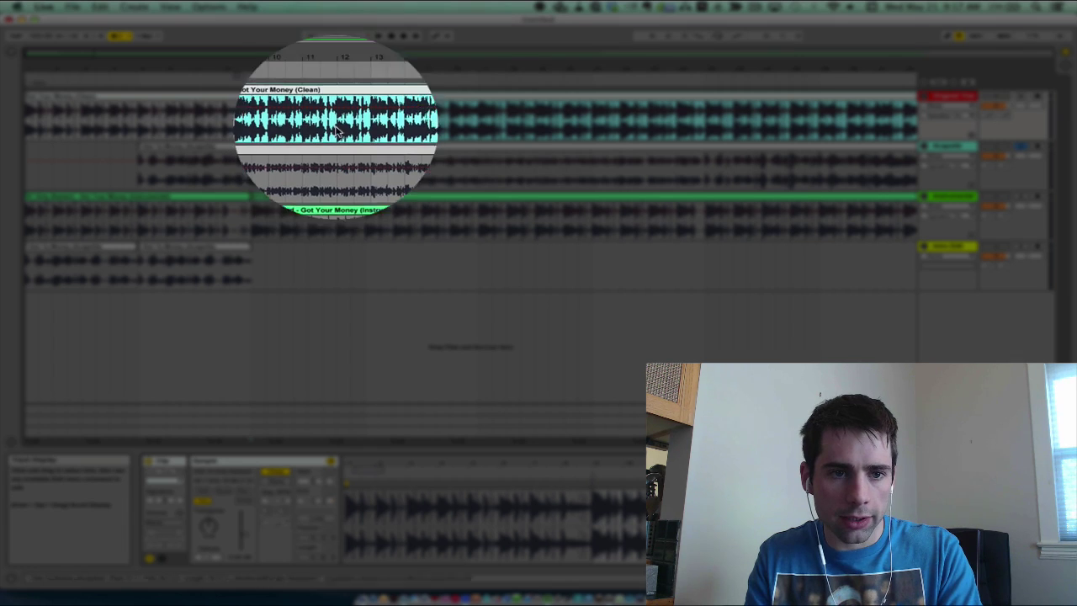
{"action": "left_click_drag", "start_coordinate": [308, 95], "coordinate": [310, 261]}
Solo Intro Edit, play from the start with the metronome off, and zoom out the arrangement.
{"action": "left_click", "coordinate": [1010, 249]}
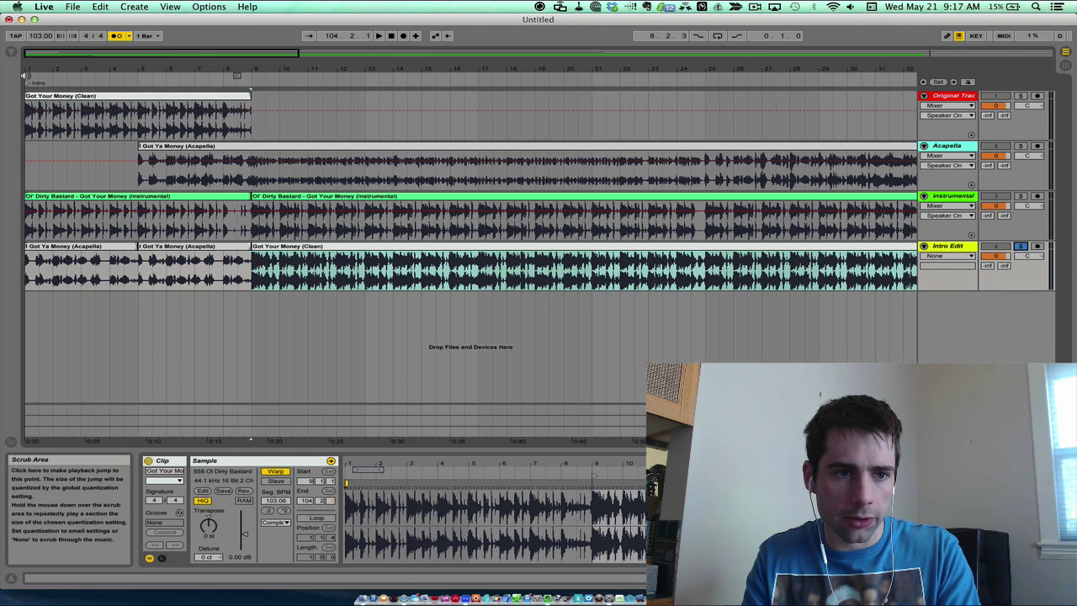
{"action": "left_click", "coordinate": [25, 73]}
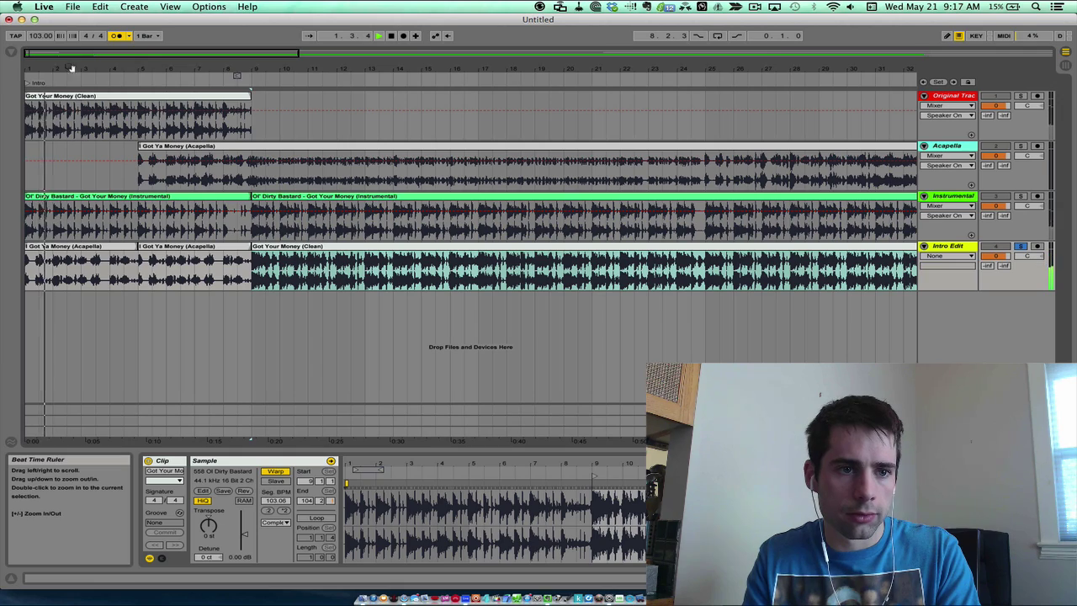
{"action": "left_click", "coordinate": [116, 36]}
{"action": "left_click_drag", "start_coordinate": [187, 62], "coordinate": [145, 64]}
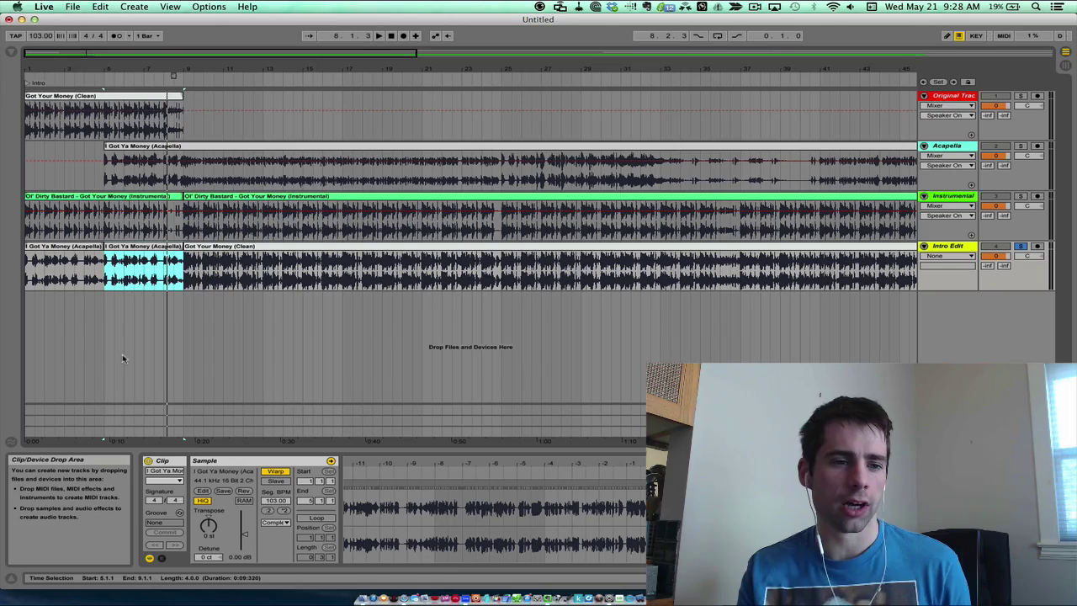
Play the bar 9 transition and mark where the acapella should end.
{"action": "left_click_drag", "start_coordinate": [157, 67], "coordinate": [181, 82]}
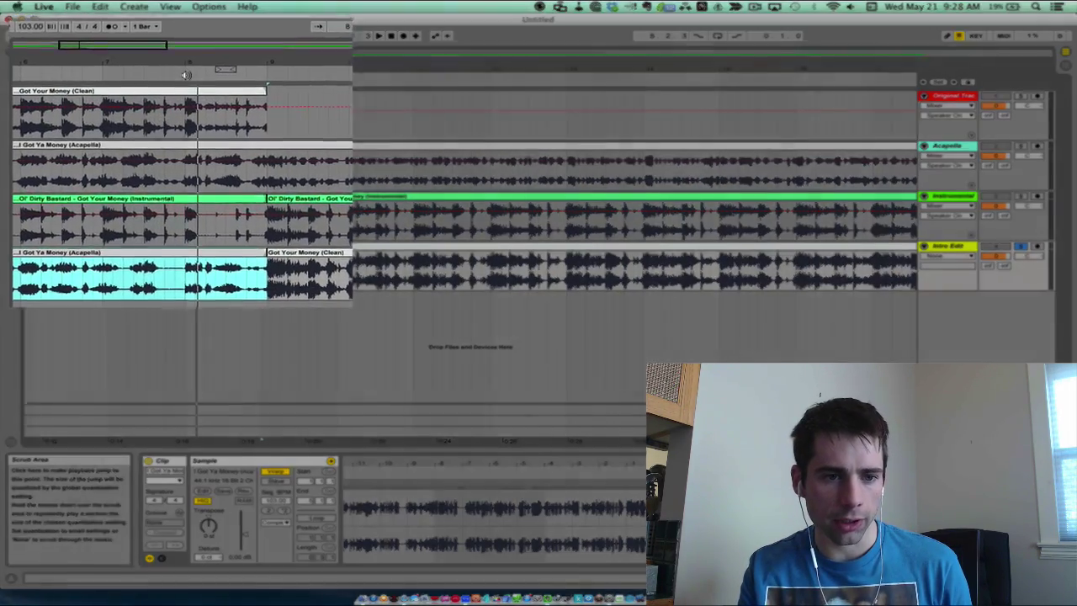
{"action": "left_click", "coordinate": [183, 81]}
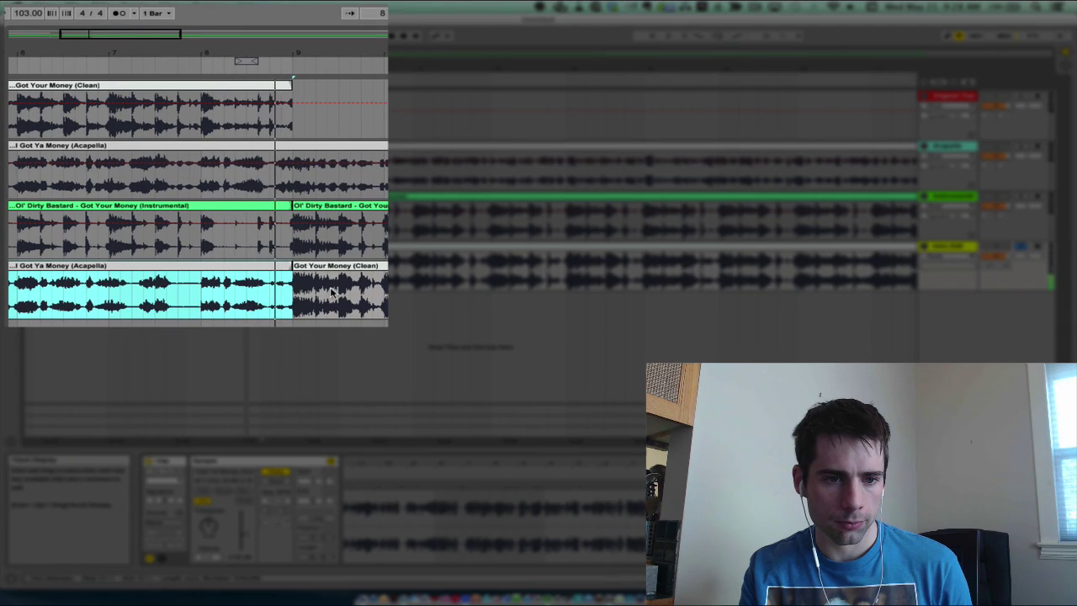
{"action": "key", "text": "space"}
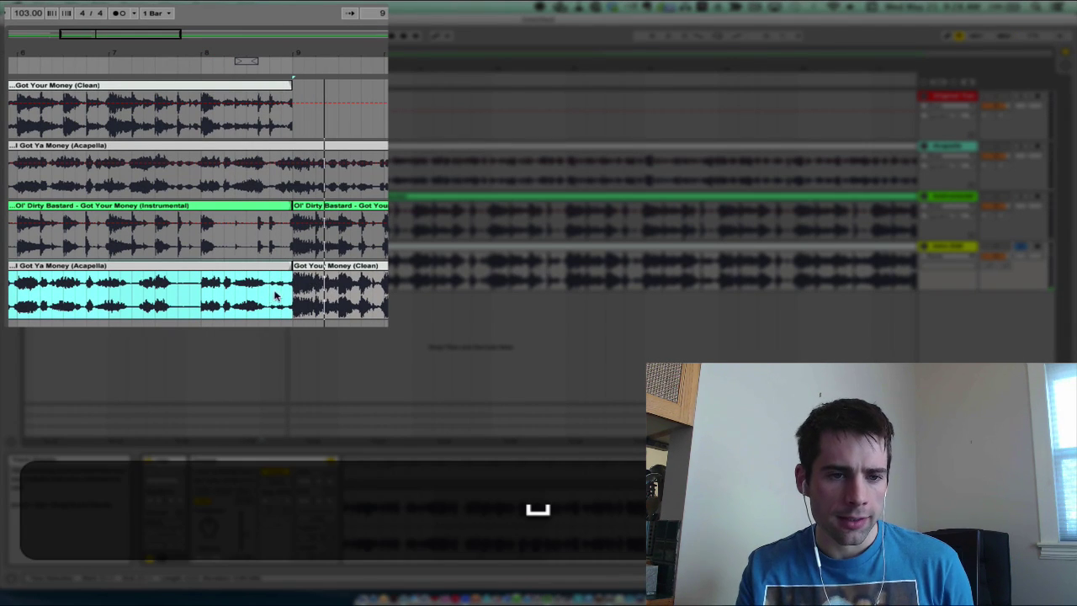
{"action": "left_click", "coordinate": [271, 301]}
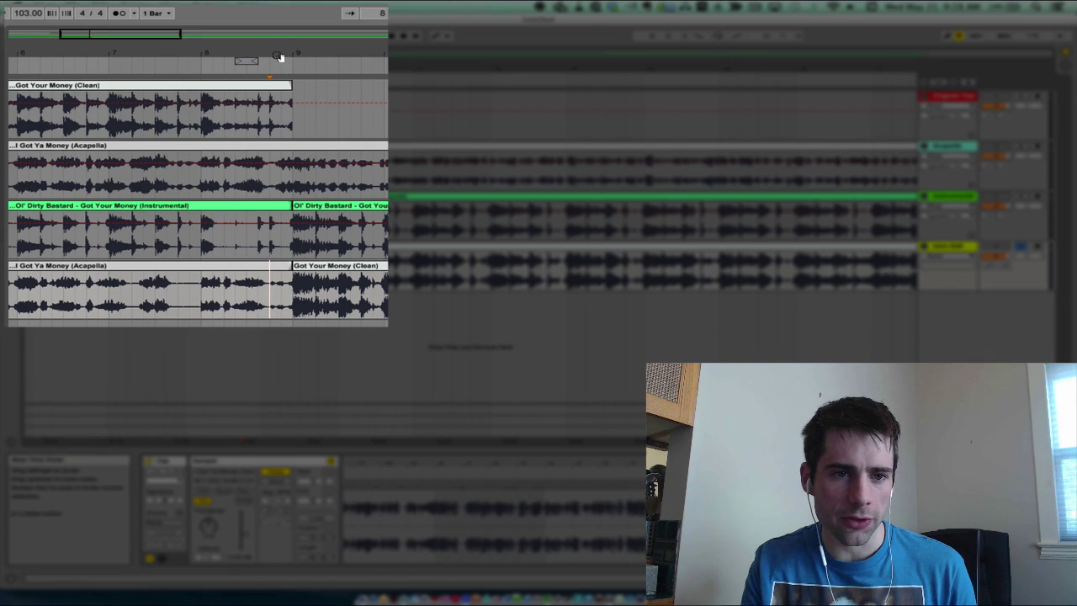
Trim the second acapella clip's end slightly earlier and replay the transition to check.
{"action": "left_click_drag", "start_coordinate": [279, 57], "coordinate": [279, 193]}
{"action": "left_click", "coordinate": [292, 270]}
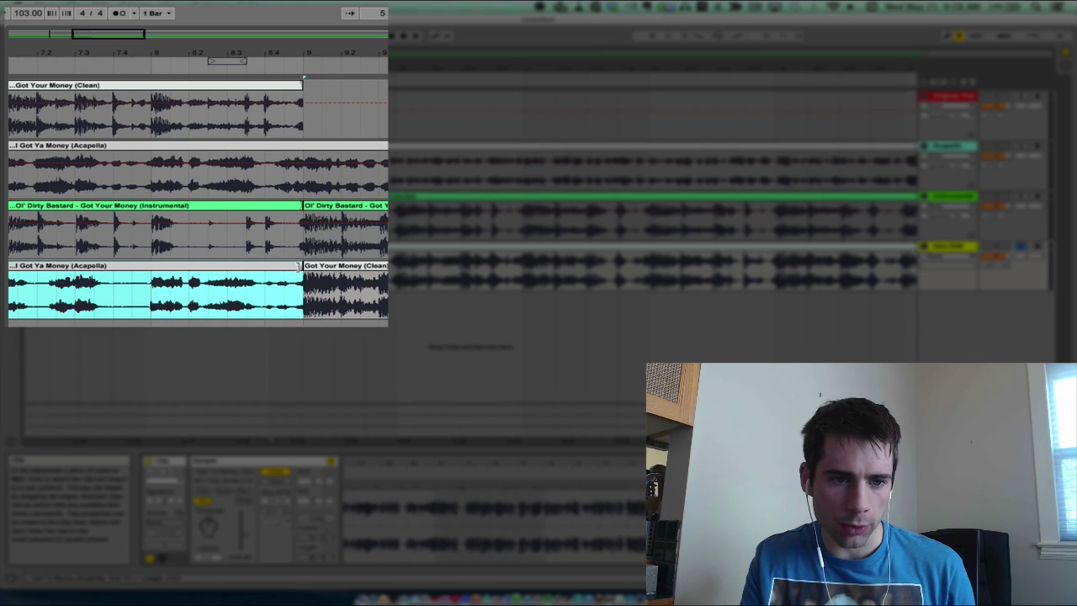
{"action": "left_click_drag", "start_coordinate": [294, 268], "coordinate": [272, 267]}
{"action": "left_click", "coordinate": [271, 266]}
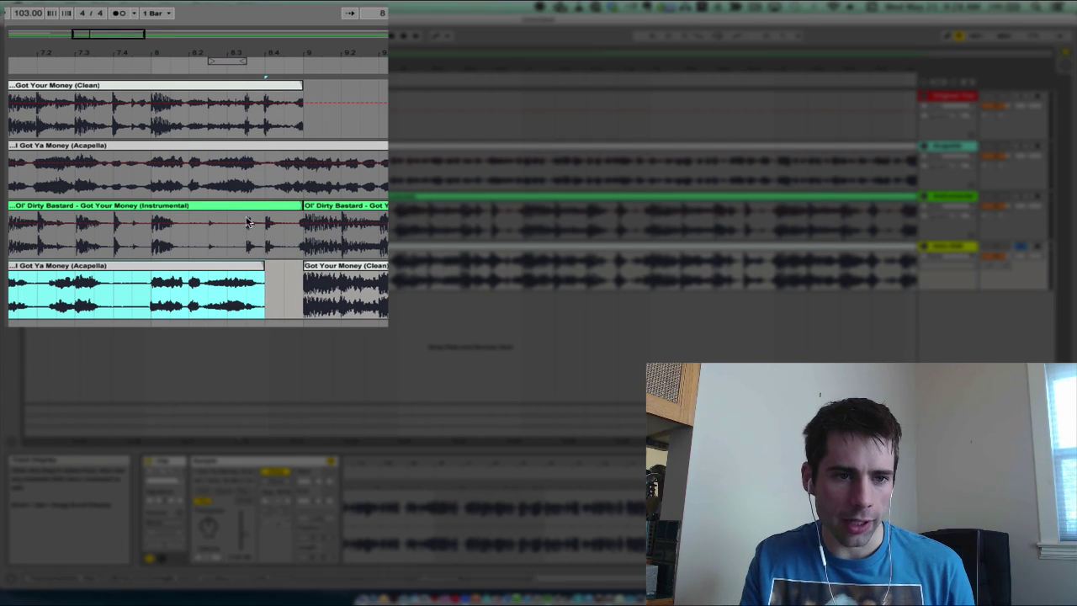
{"action": "scroll", "coordinate": [143, 117], "scroll_direction": "down", "scroll_amount": 5}
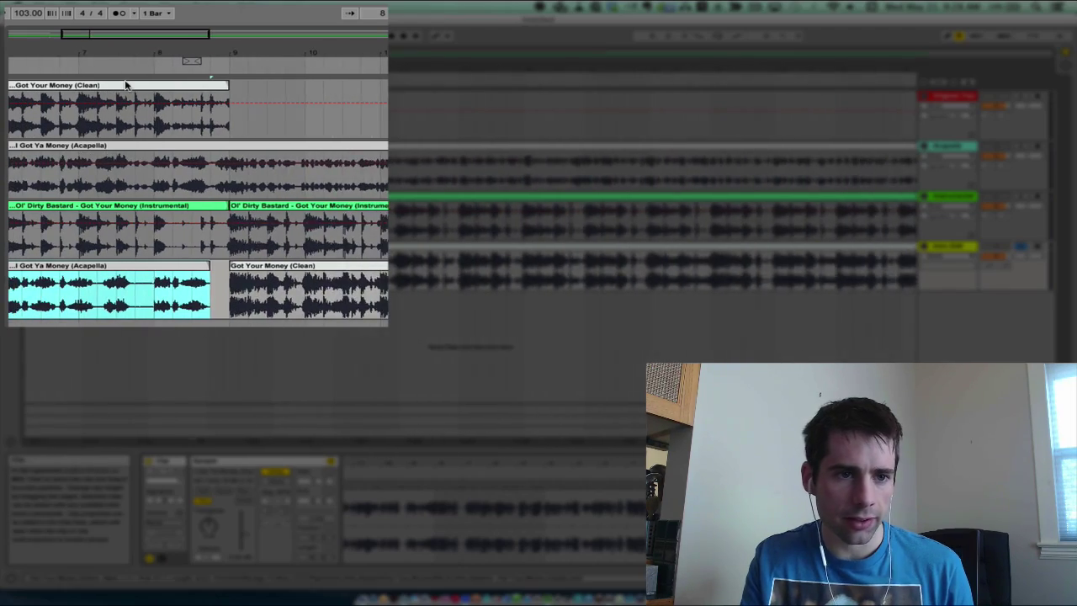
{"action": "scroll", "coordinate": [126, 84], "scroll_direction": "left", "scroll_amount": 5}
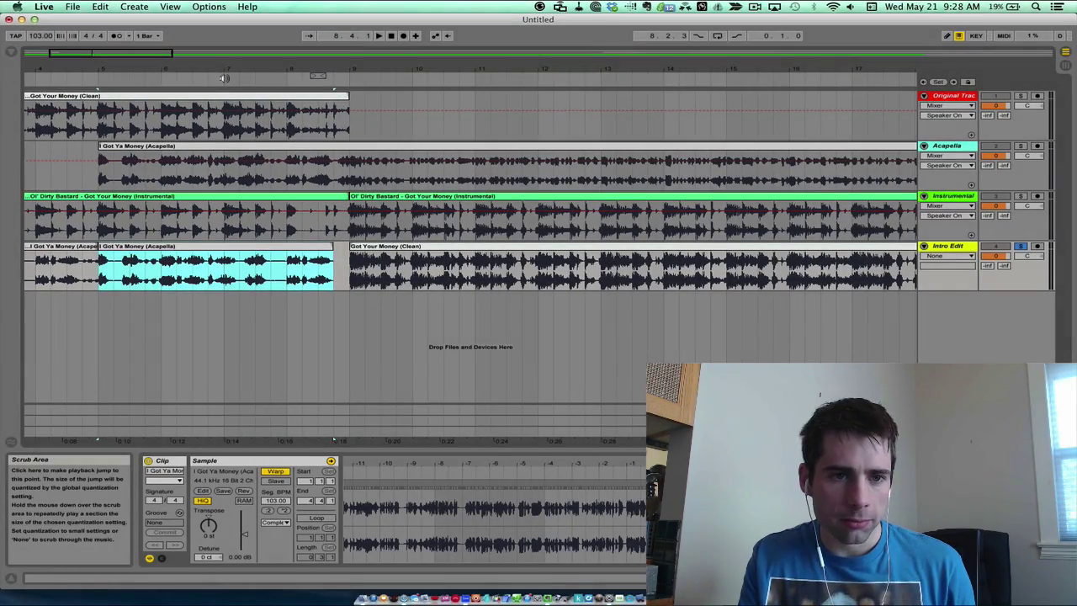
{"action": "left_click", "coordinate": [224, 78]}
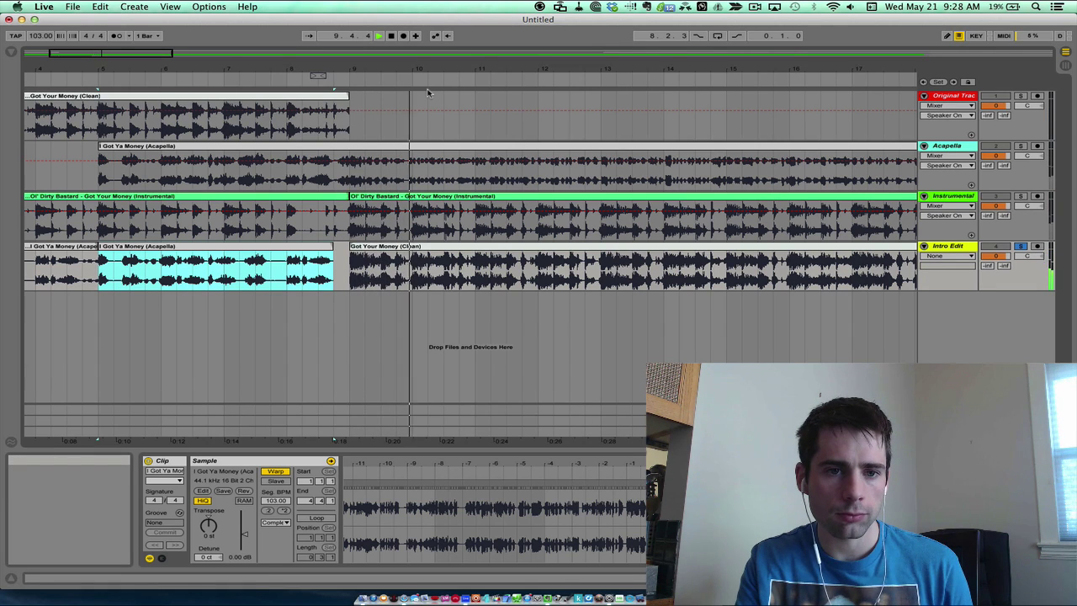
{"action": "key", "text": "space"}
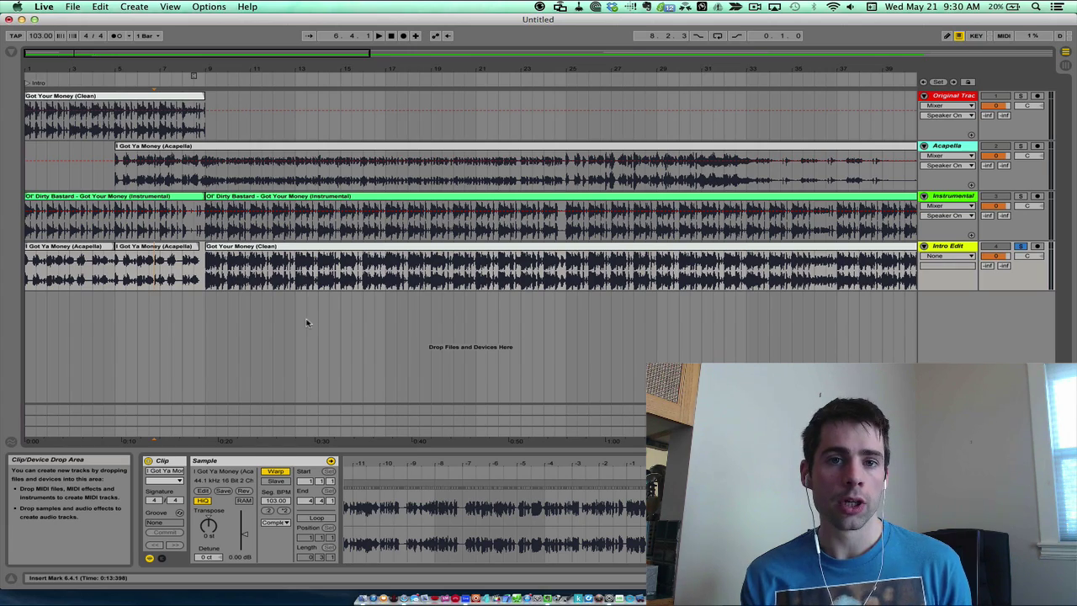
Select the full length of the Intro Edit track across the whole song.
{"action": "scroll", "coordinate": [306, 323], "scroll_direction": "right", "scroll_amount": 10}
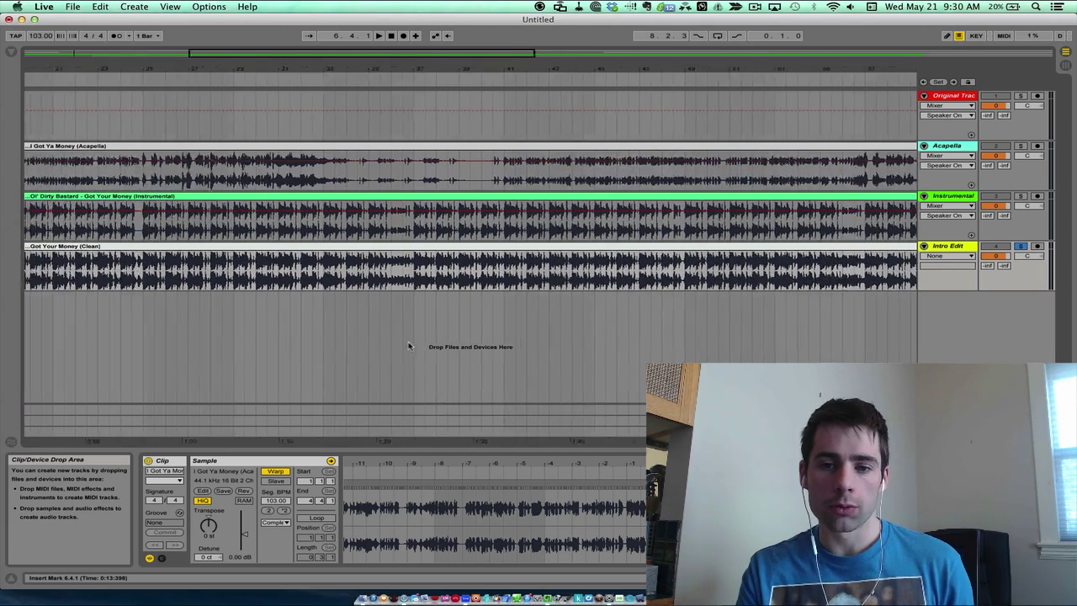
{"action": "left_click", "coordinate": [378, 99]}
{"action": "key", "text": "minus"}
{"action": "key", "text": "minus"}
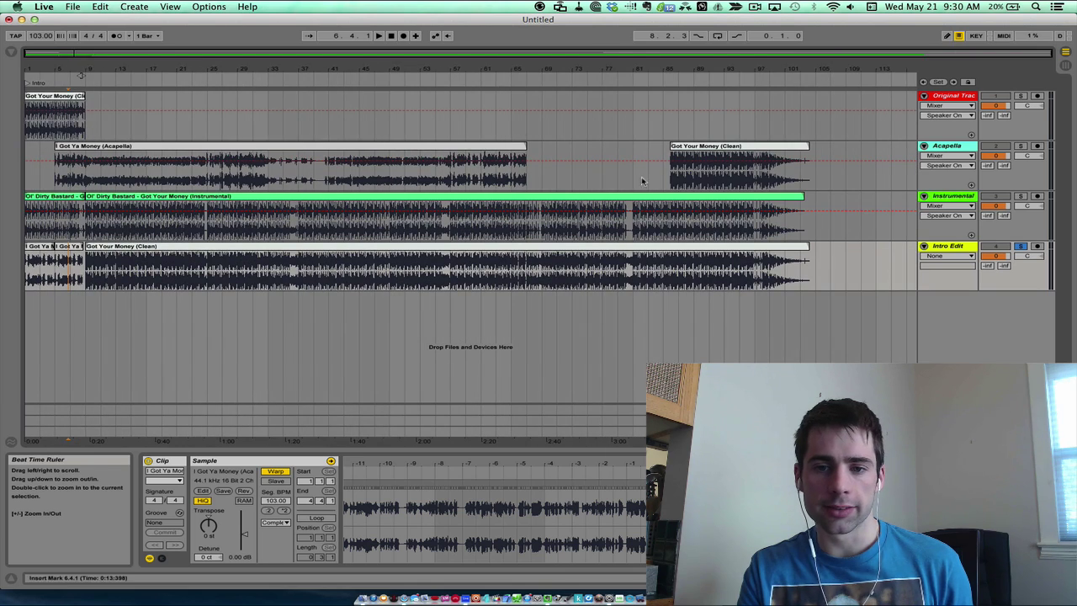
{"action": "left_click_drag", "start_coordinate": [816, 257], "coordinate": [23, 247]}
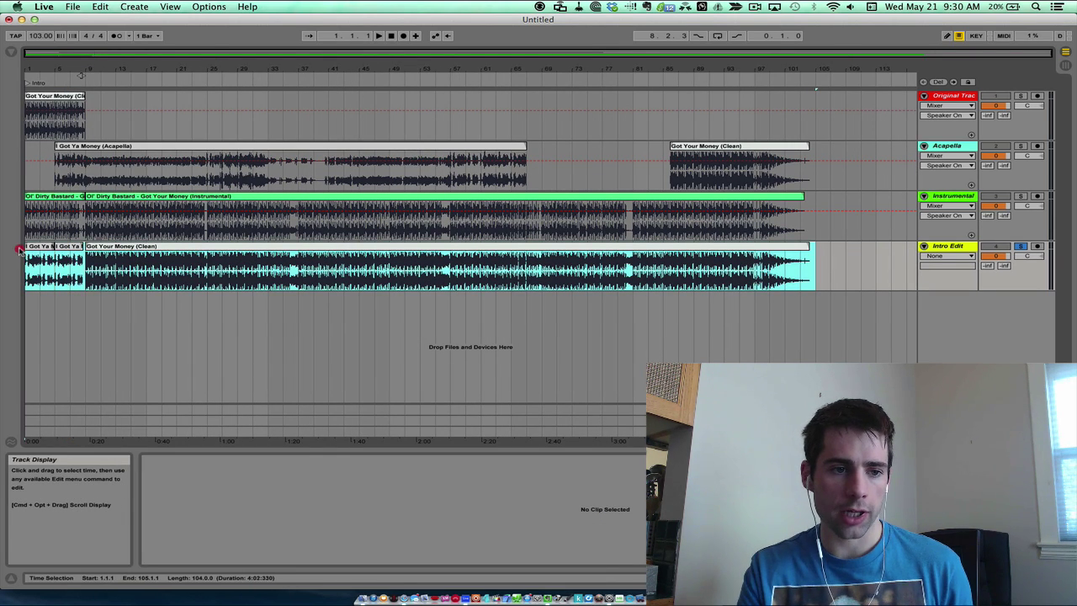
Export audio with Rendered Track set to Intro Edit.
{"action": "left_click", "coordinate": [69, 7]}
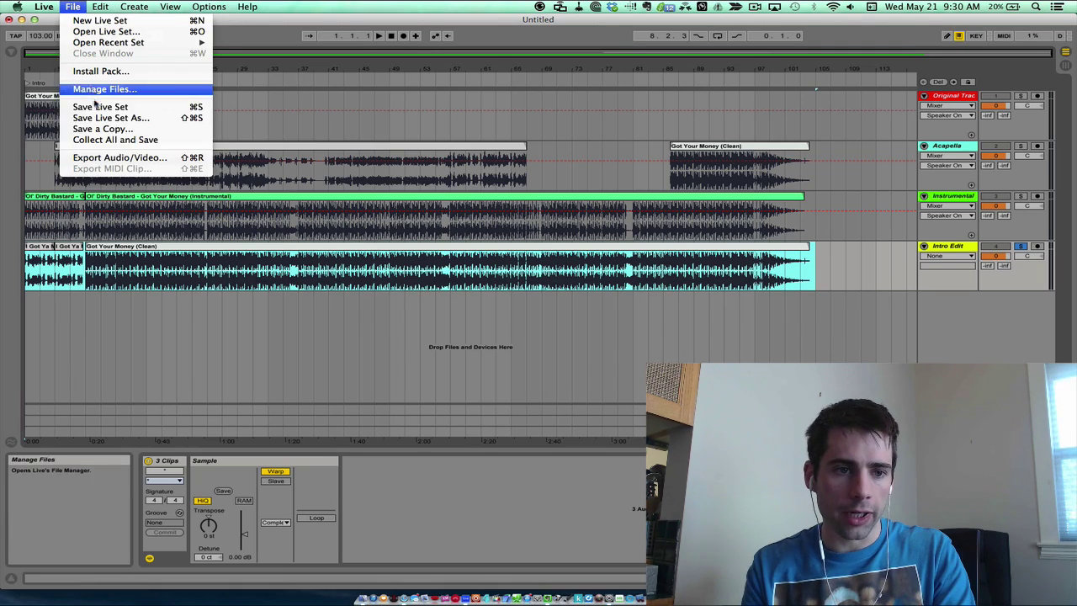
{"action": "left_click", "coordinate": [107, 160]}
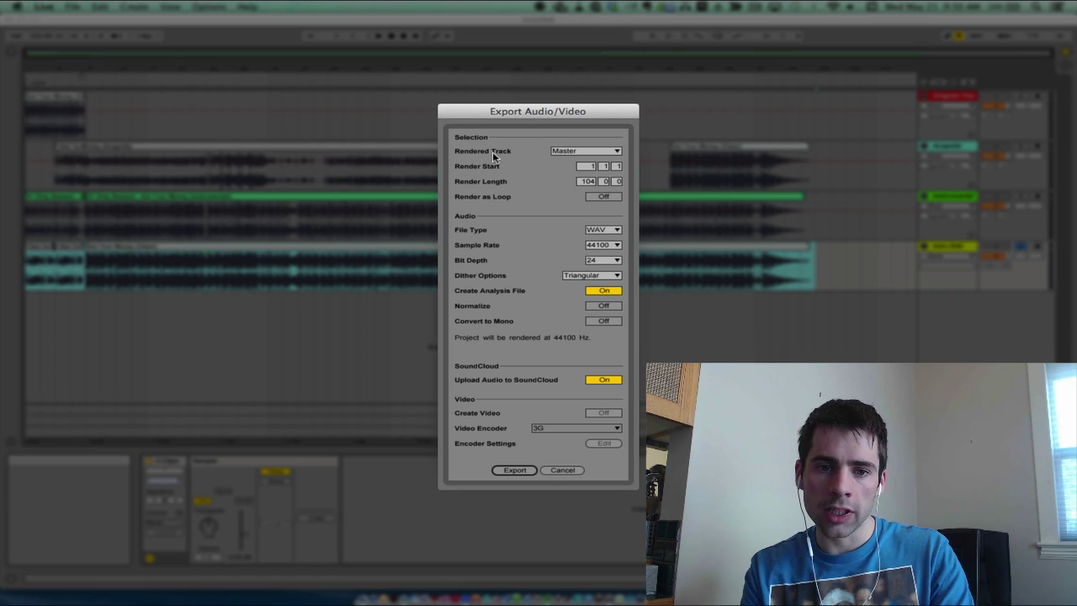
{"action": "left_click", "coordinate": [561, 152]}
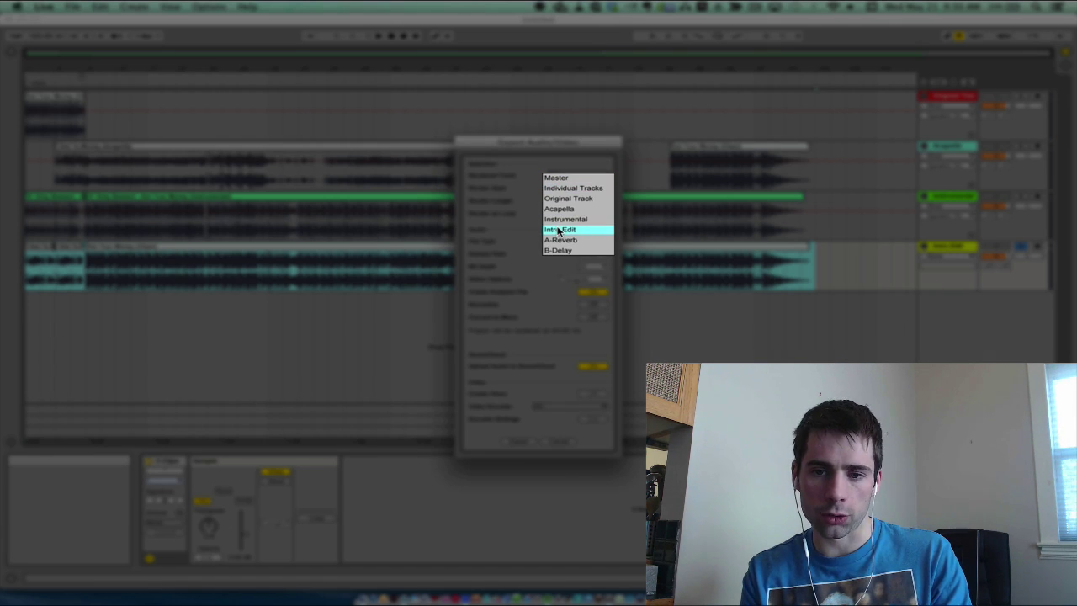
{"action": "left_click", "coordinate": [560, 230]}
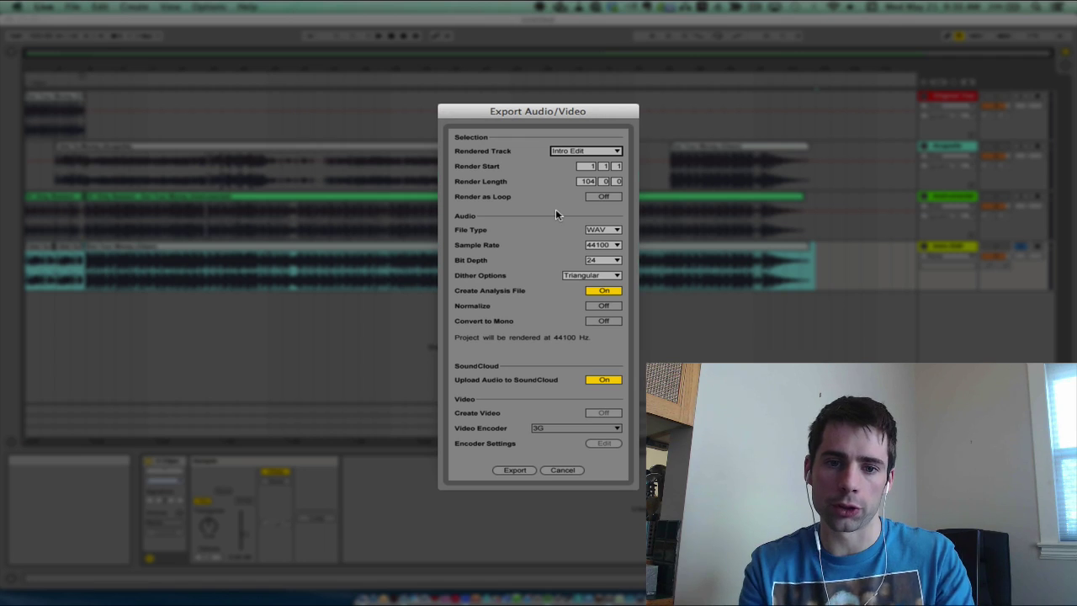
{"action": "left_click", "coordinate": [511, 469]}
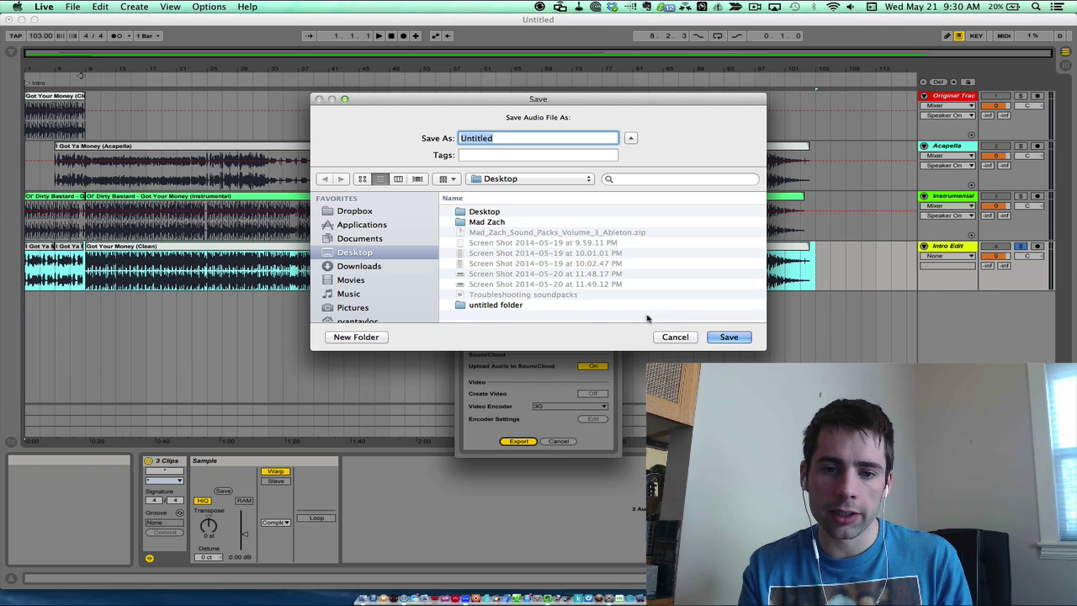
Save the render as Untitled on the Desktop to start exporting at 44100 Hz.
{"action": "left_click_drag", "start_coordinate": [663, 337], "coordinate": [717, 339]}
{"action": "left_click", "coordinate": [717, 337]}
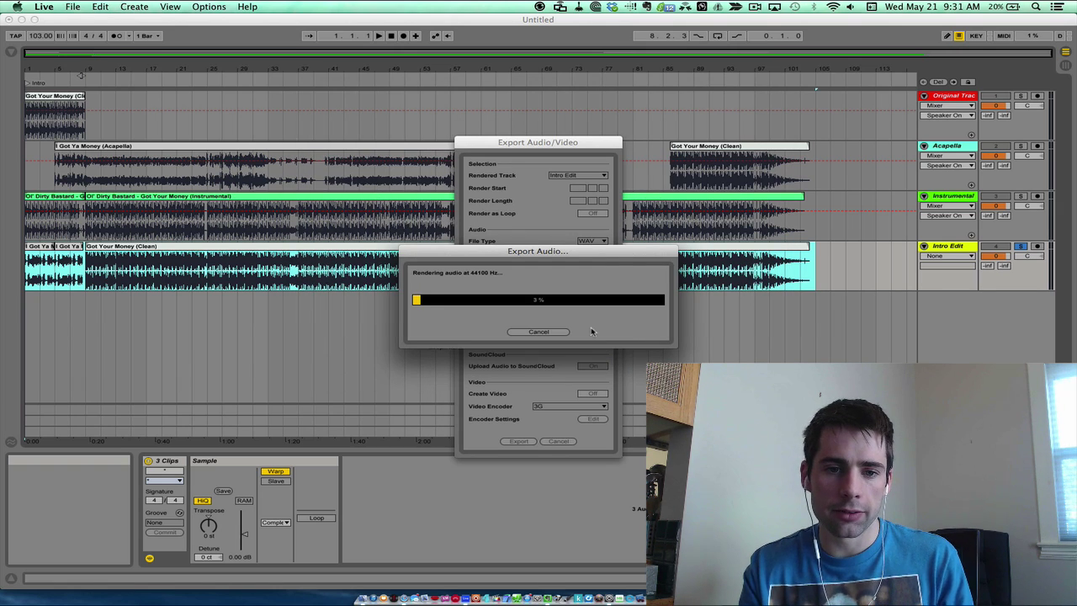